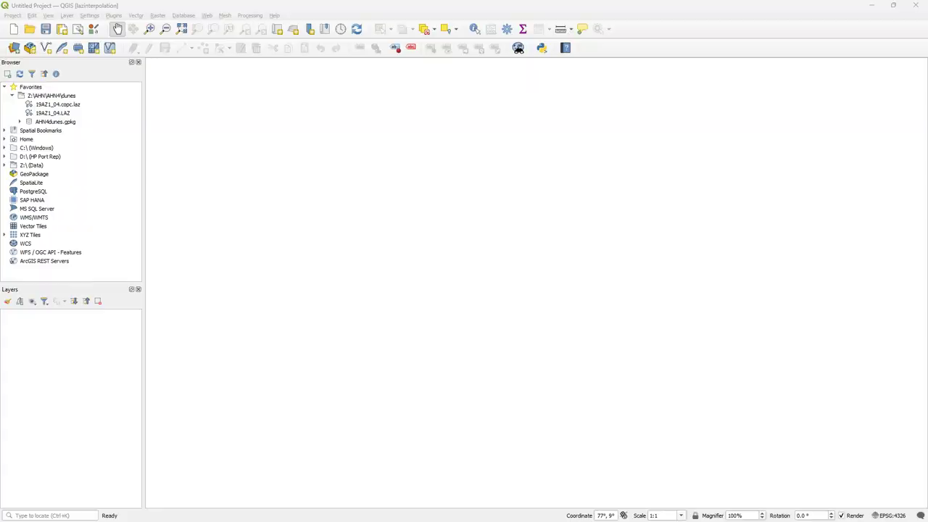
# Add 19AZ1_04.LAZ from the Browser to the map, dismiss the transform warning, and zoom in
pyautogui.click(53, 113)
pyautogui.moveTo(392, 140); pyautogui.dragTo(392, 140)
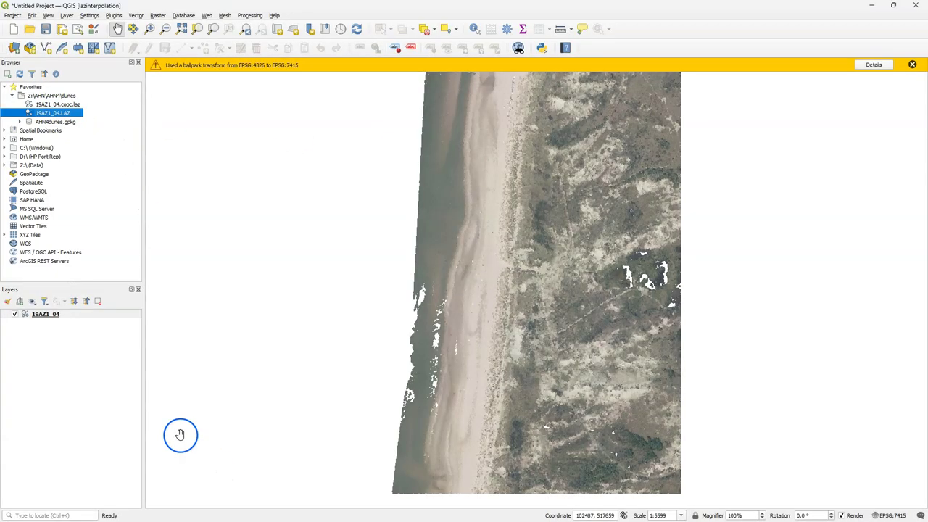
pyautogui.click(912, 65)
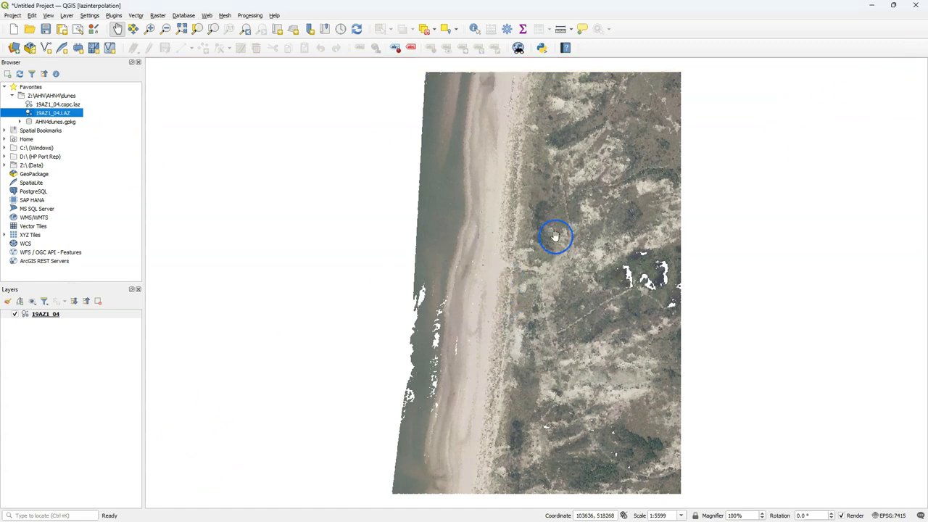
pyautogui.scroll(2, 553, 238)
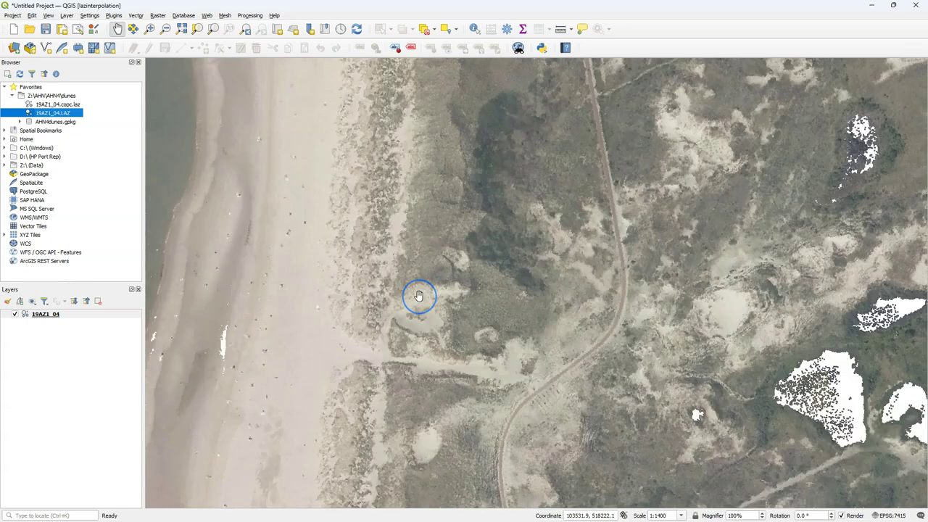
pyautogui.scroll(4, 416, 296)
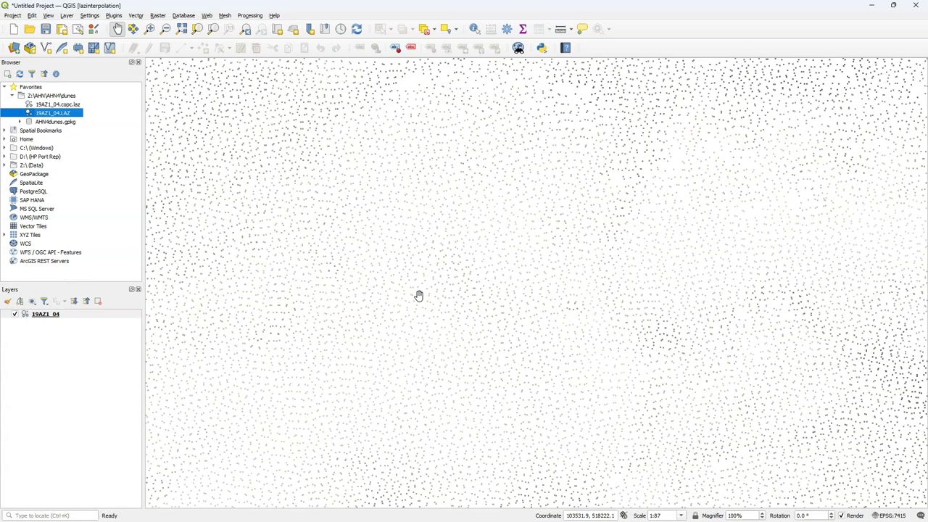
# Colour the point cloud by Z elevation using Attribute by Ramp with the Cividis ramp
pyautogui.click(8, 301)
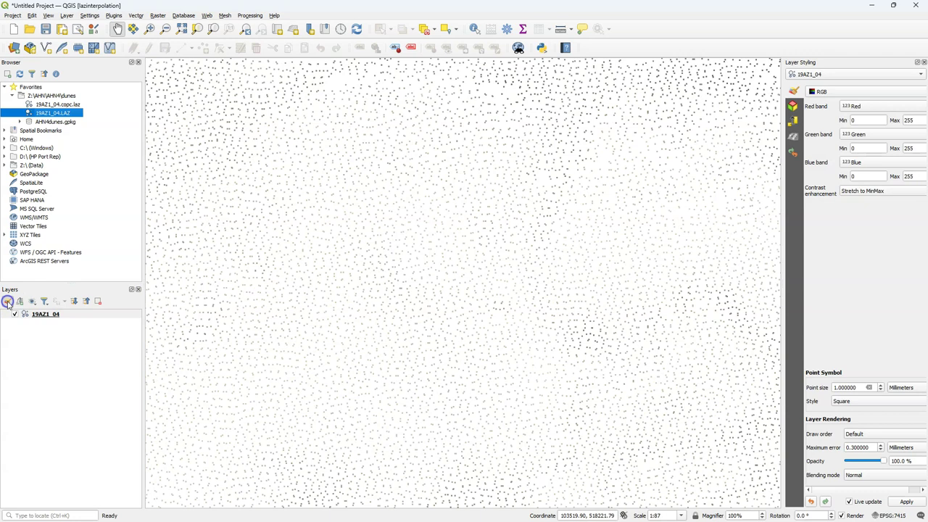
pyautogui.moveTo(782, 97); pyautogui.dragTo(727, 98)
pyautogui.click(767, 92)
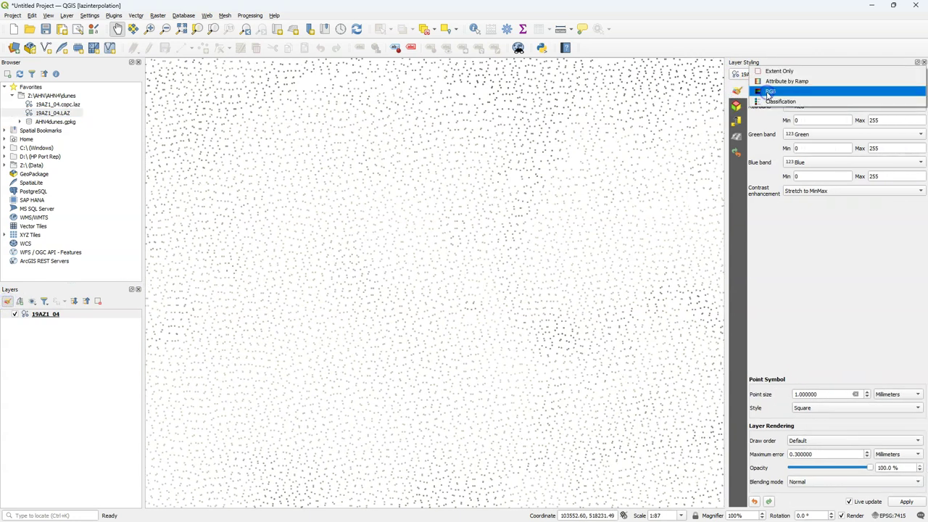
pyautogui.click(770, 80)
pyautogui.click(786, 106)
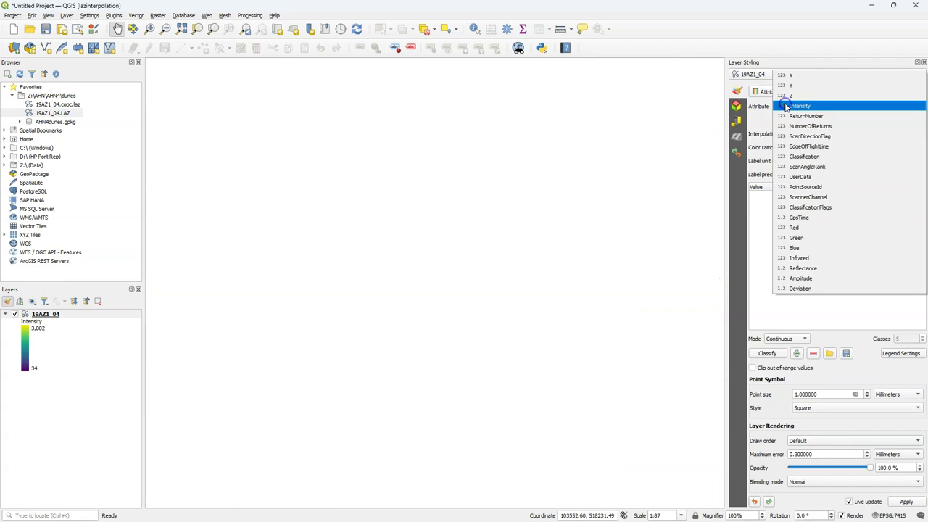
pyautogui.click(786, 97)
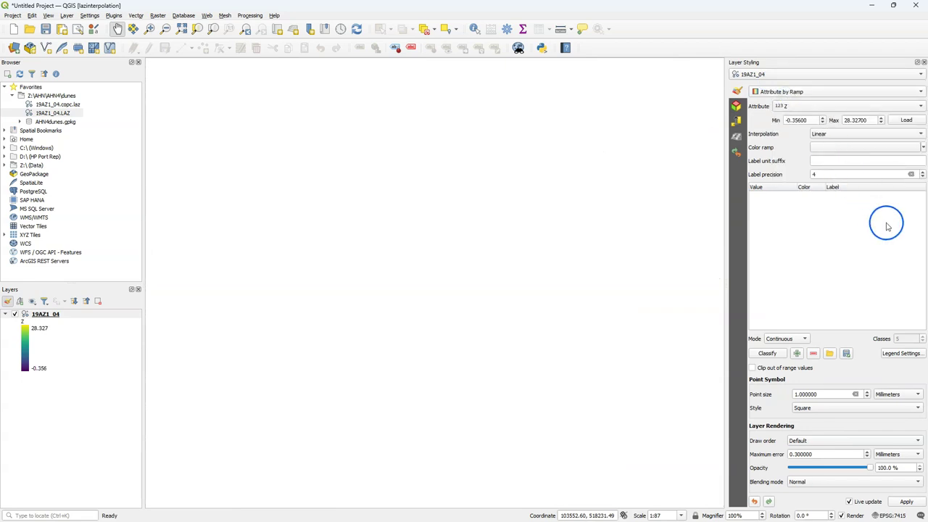
pyautogui.click(923, 147)
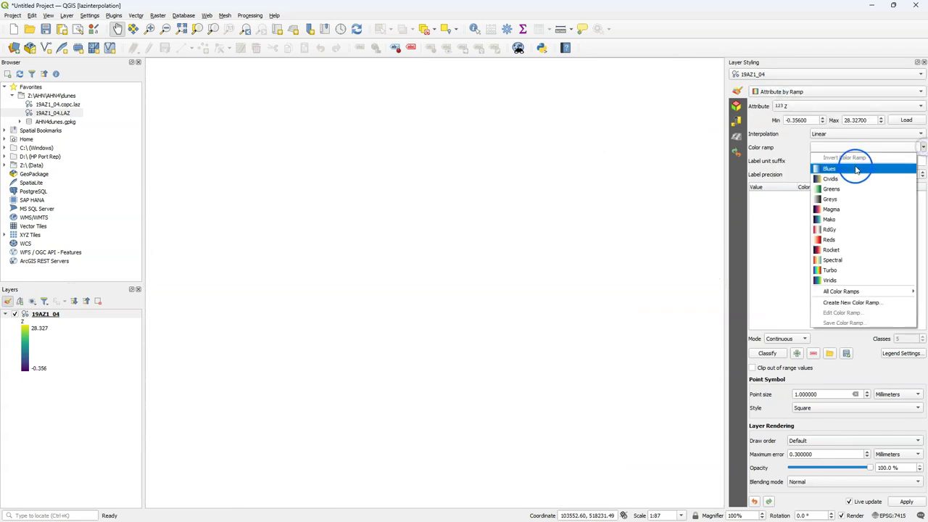
pyautogui.click(836, 179)
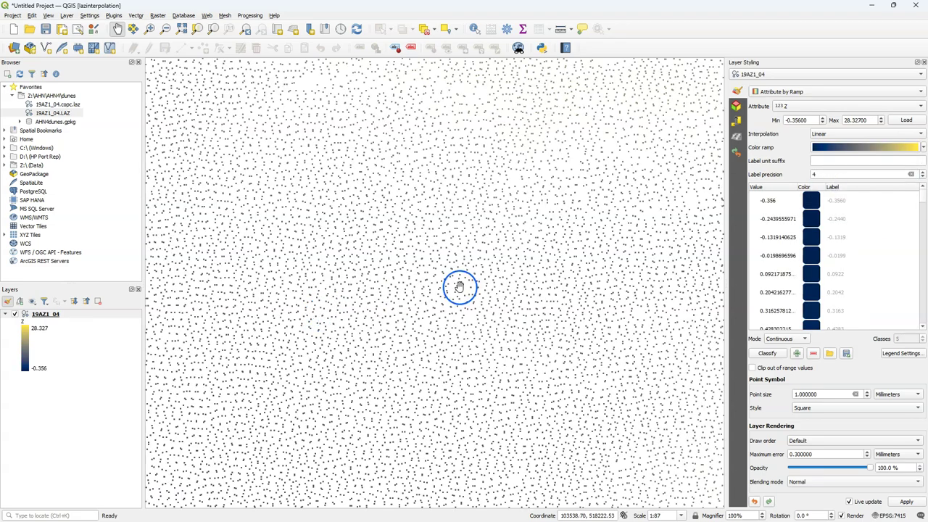
pyautogui.scroll(-2, 468, 282)
pyautogui.scroll(-1, 469, 282)
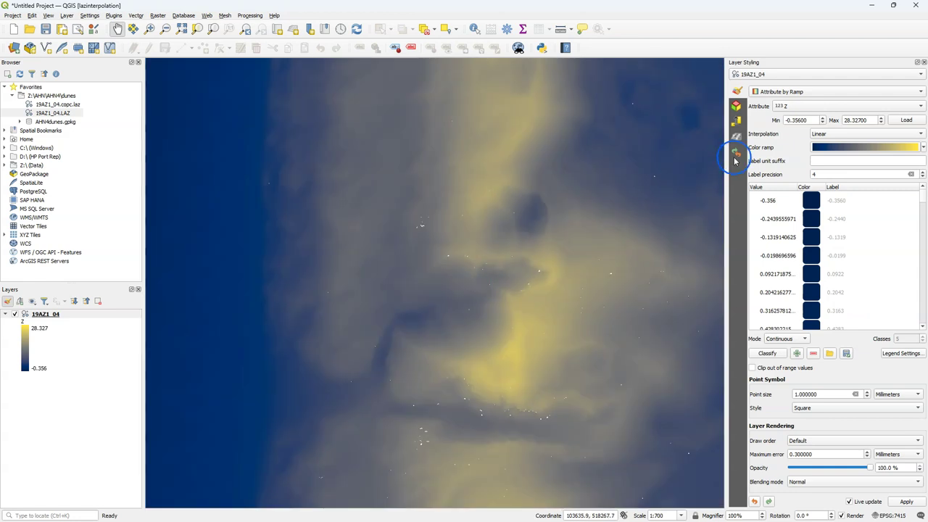
# Switch the point cloud back to the RGB renderer and zoom to its full extent
pyautogui.click(781, 91)
pyautogui.click(773, 101)
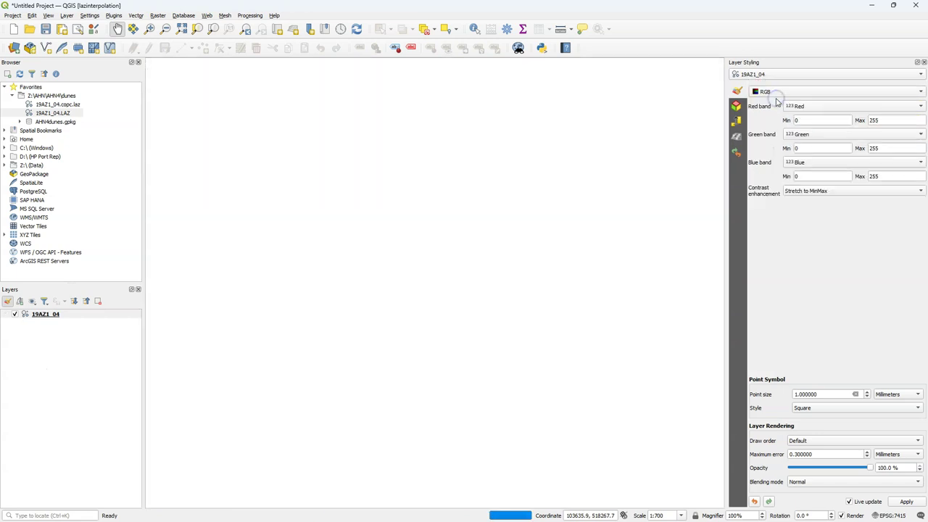
pyautogui.hotkey('ctrl', 'shift', 'f')
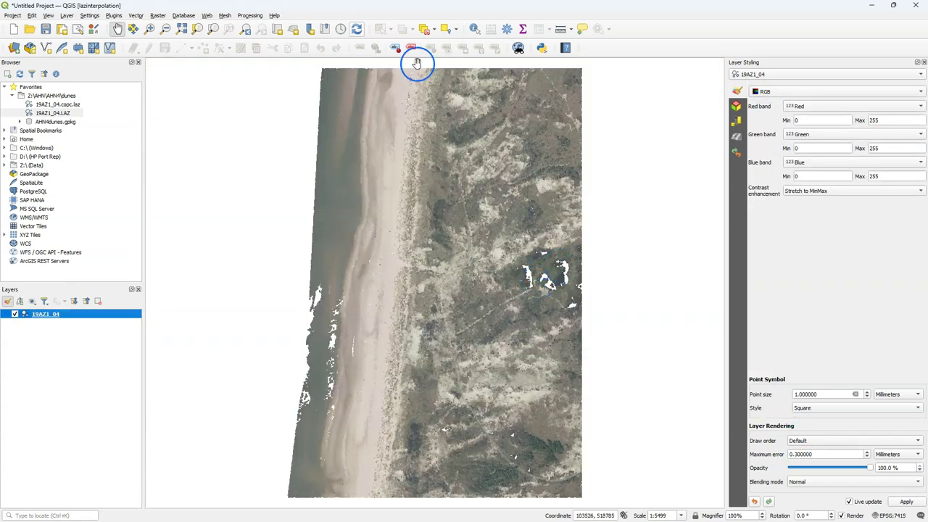
# Launch Export to raster from the Processing Toolbox's Point cloud conversion group
pyautogui.click(504, 29)
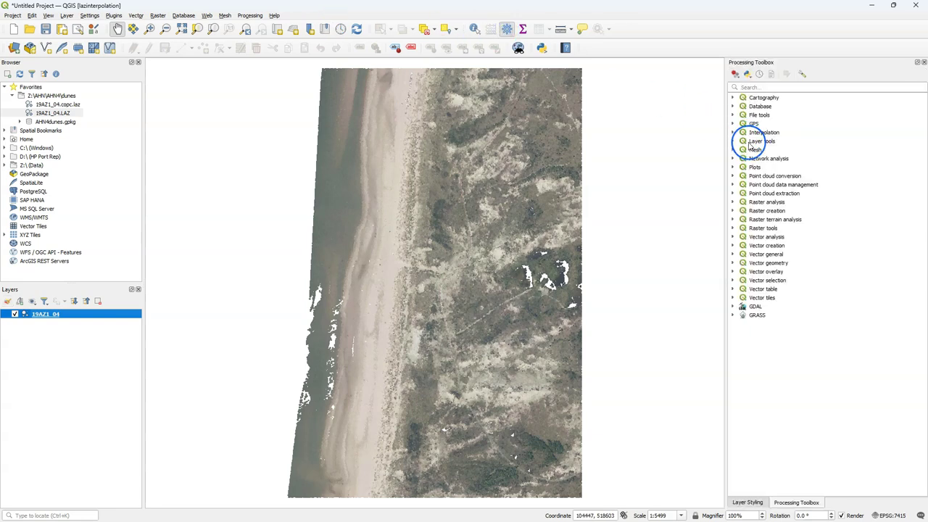
pyautogui.click(733, 177)
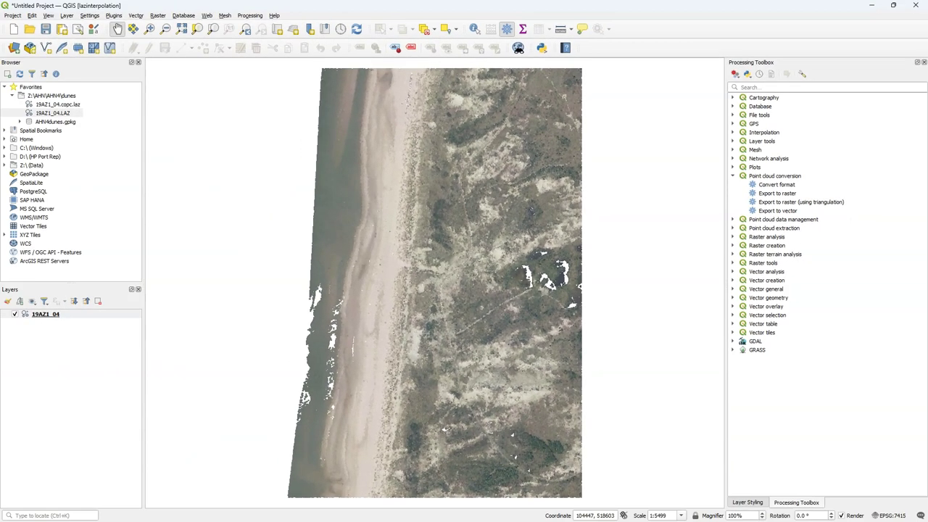
pyautogui.doubleClick(777, 193)
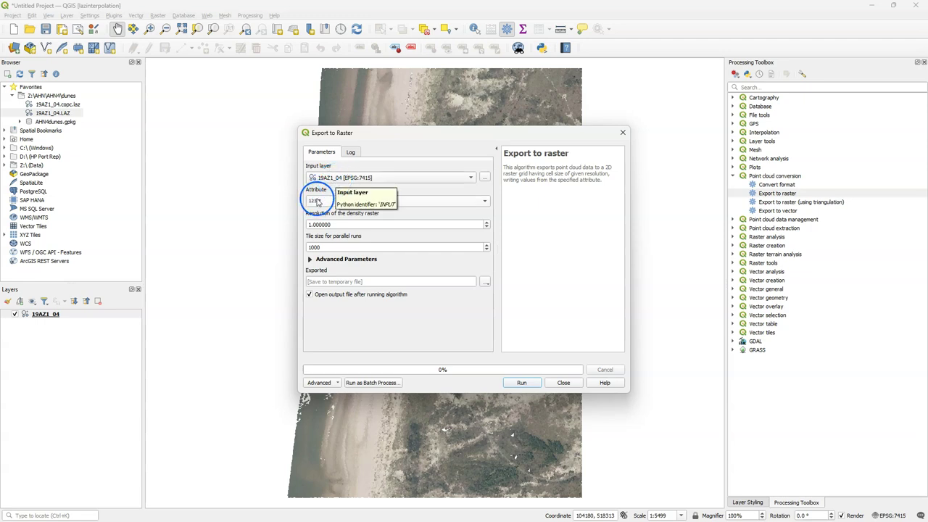
# Export the Z attribute, cropped to an extent drawn over the dunes, and choose saving to a file
pyautogui.click(316, 200)
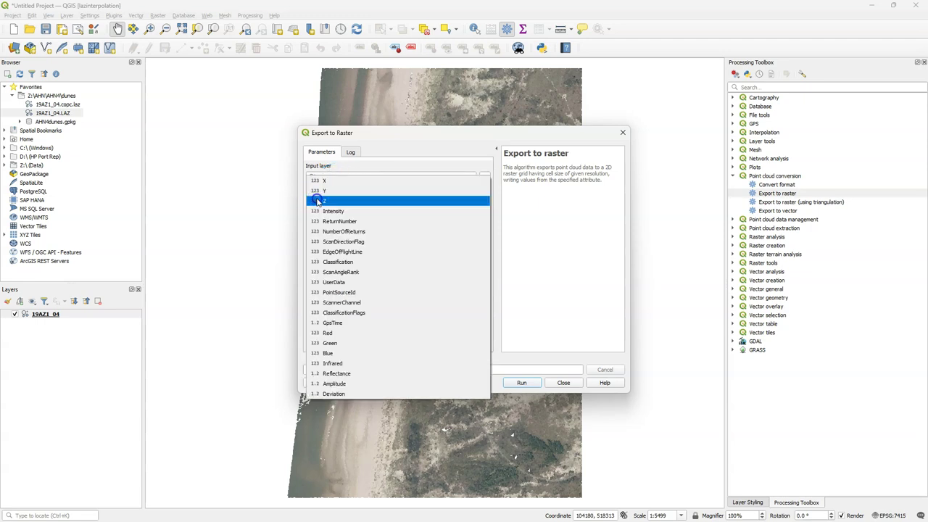
pyautogui.click(317, 201)
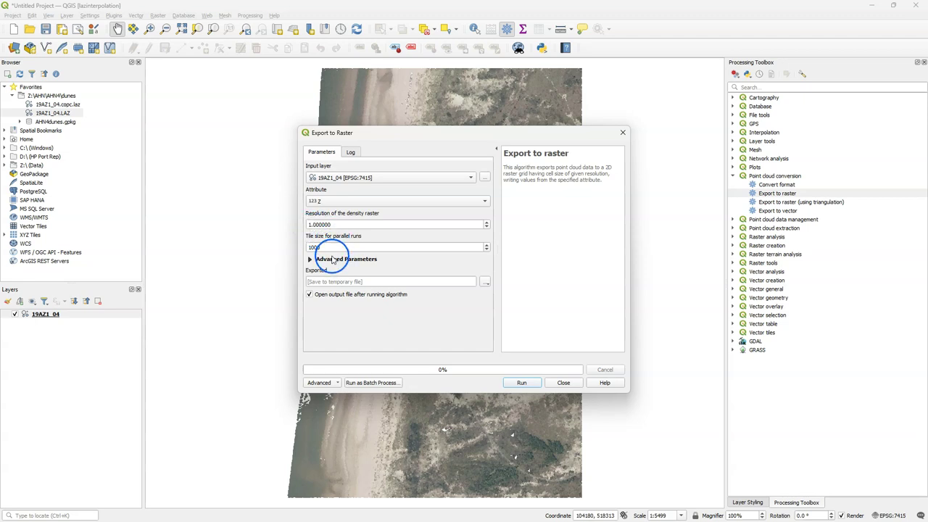
pyautogui.click(309, 259)
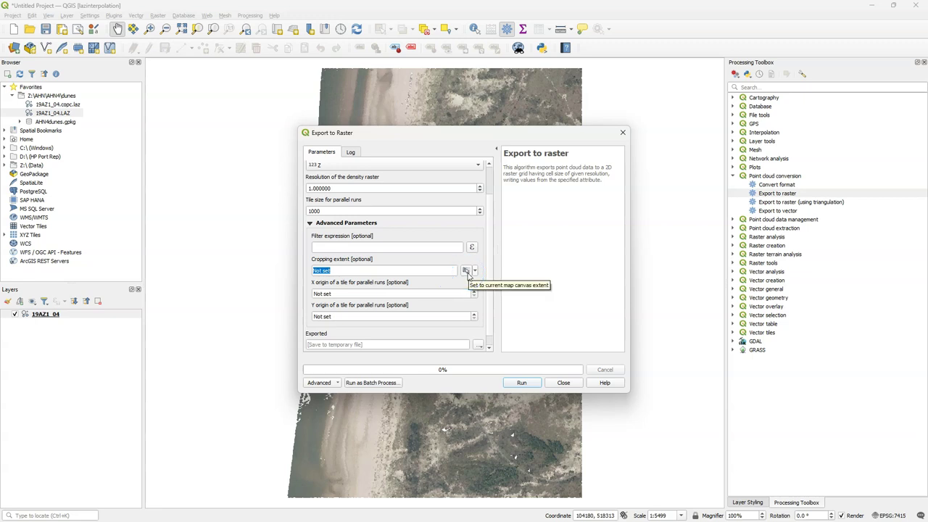
pyautogui.click(466, 271)
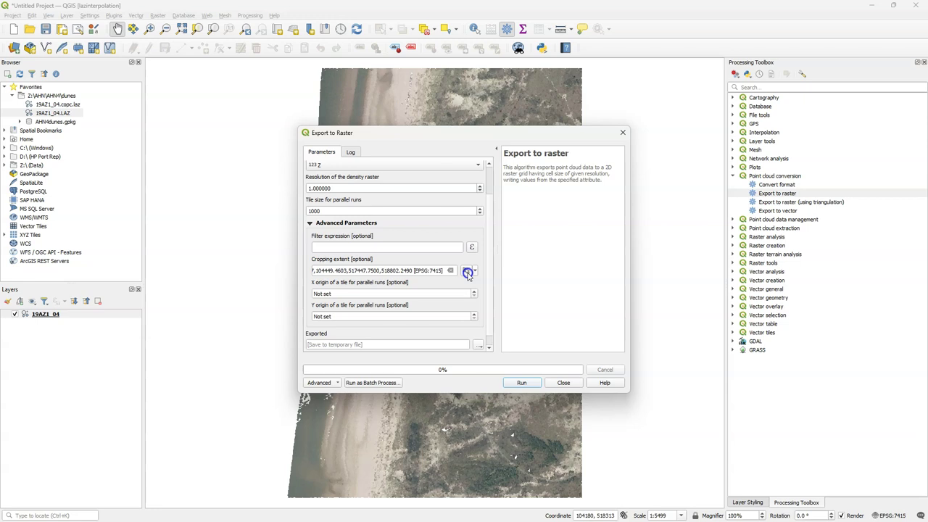
pyautogui.click(475, 271)
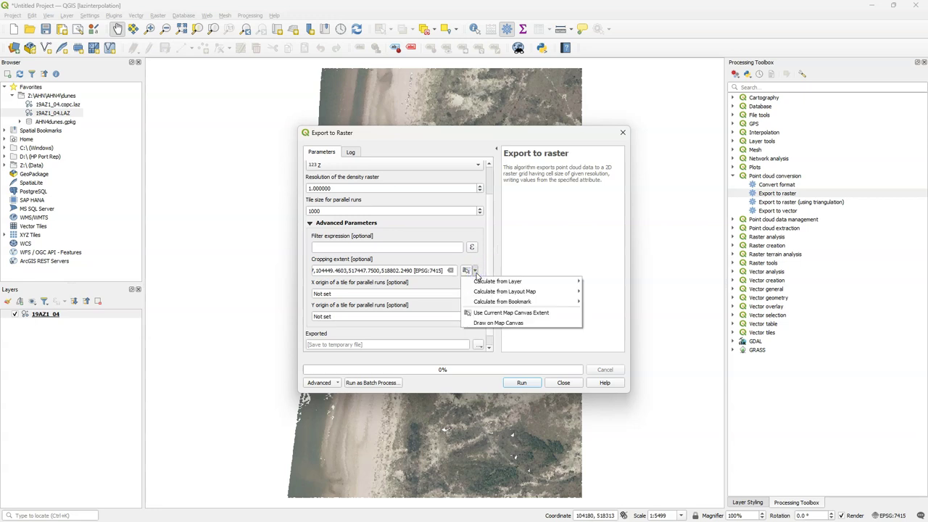
pyautogui.click(484, 322)
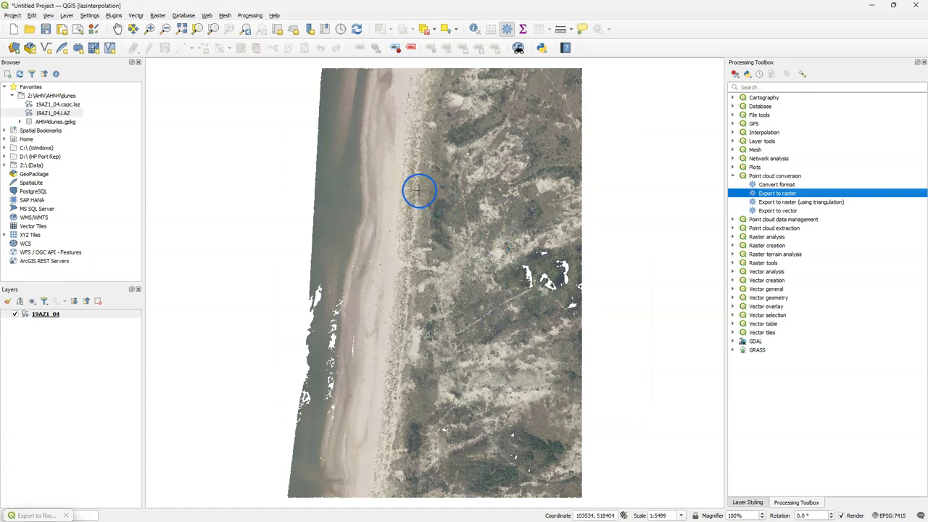
pyautogui.moveTo(395, 184); pyautogui.dragTo(501, 257)
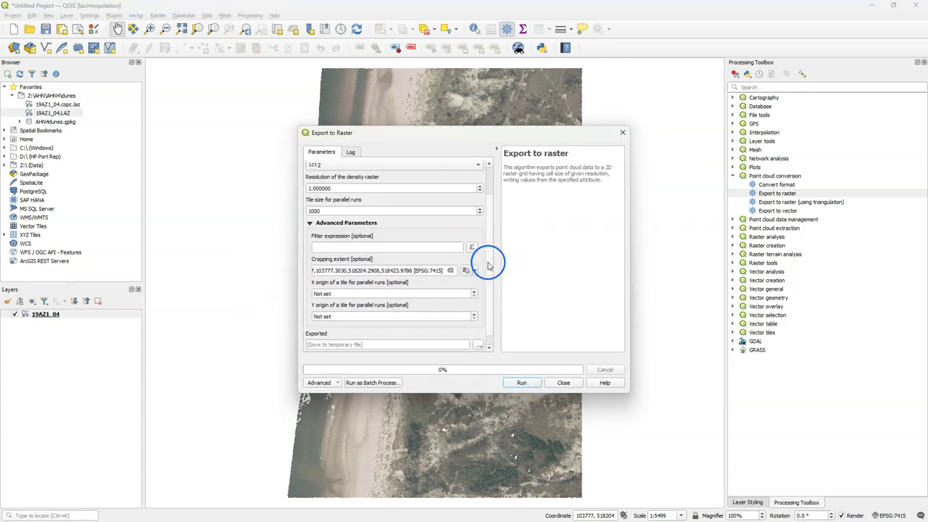
pyautogui.click(480, 346)
pyautogui.click(496, 366)
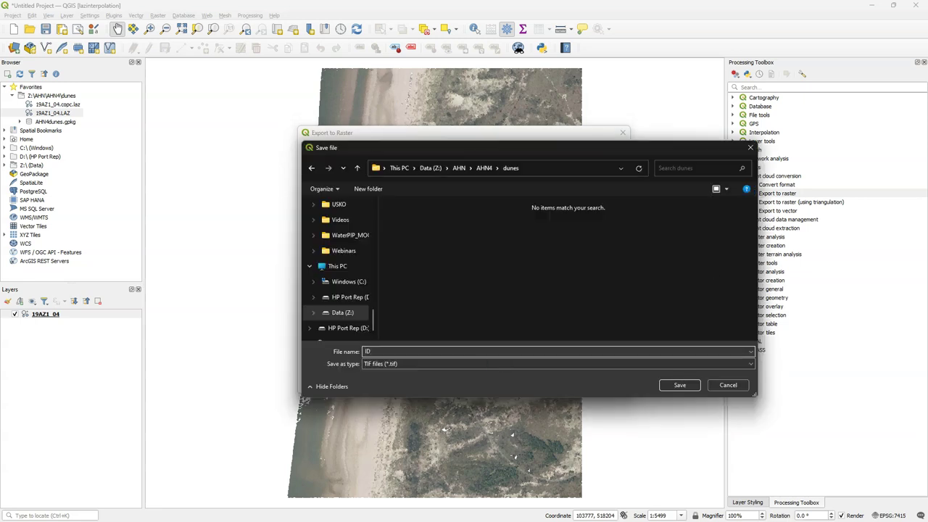
# Name the output IDW1.tif, run the export, and close the dialog
pyautogui.write('IDW1')
pyautogui.click(680, 385)
pyautogui.click(522, 383)
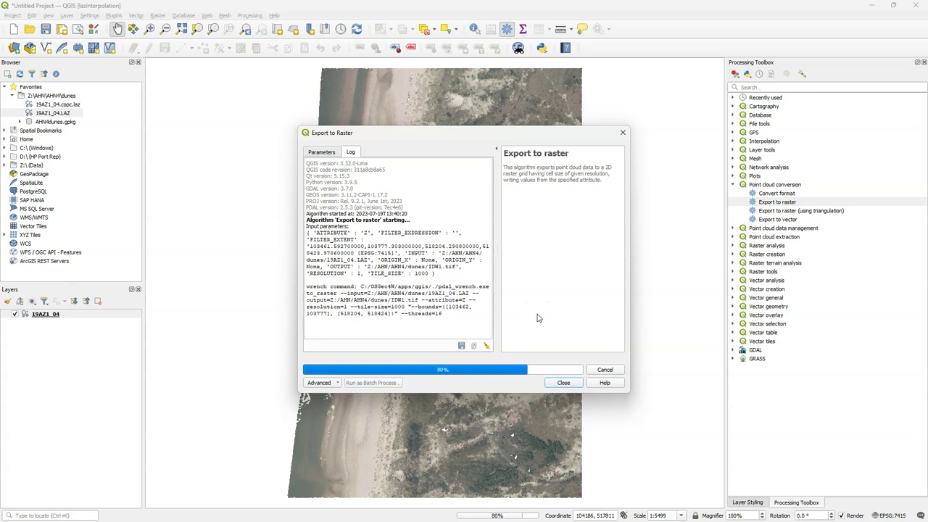
pyautogui.click(545, 327)
pyautogui.click(565, 383)
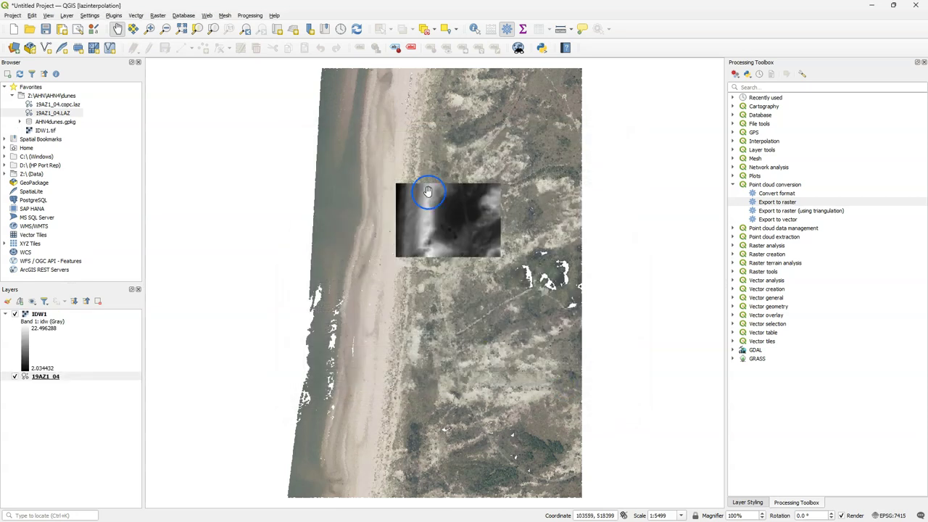
# Switch off the 19AZ1_04 point cloud so only the grey IDW1 raster shows
pyautogui.scroll(4, 458, 213)
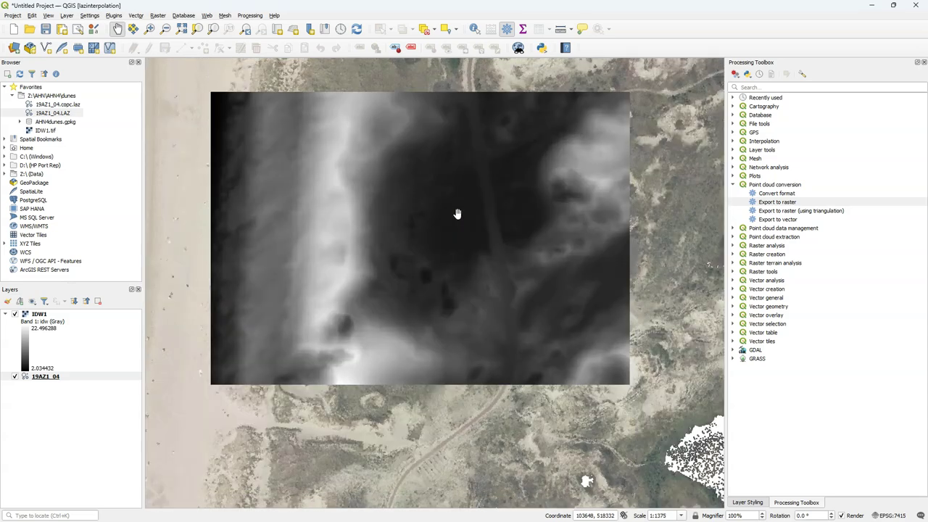
pyautogui.click(15, 376)
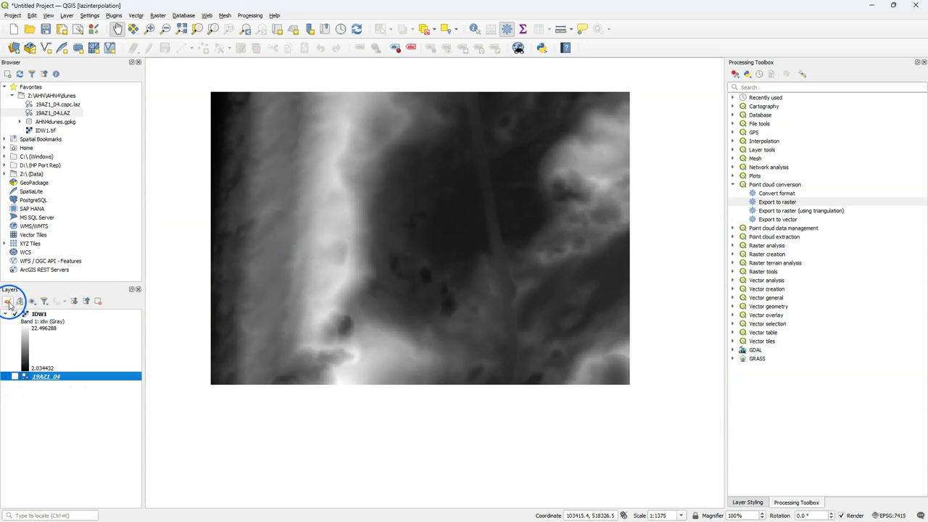
# Render IDW1 as a hillshade with Bilinear resampling when zoomed in
pyautogui.click(33, 315)
pyautogui.click(9, 302)
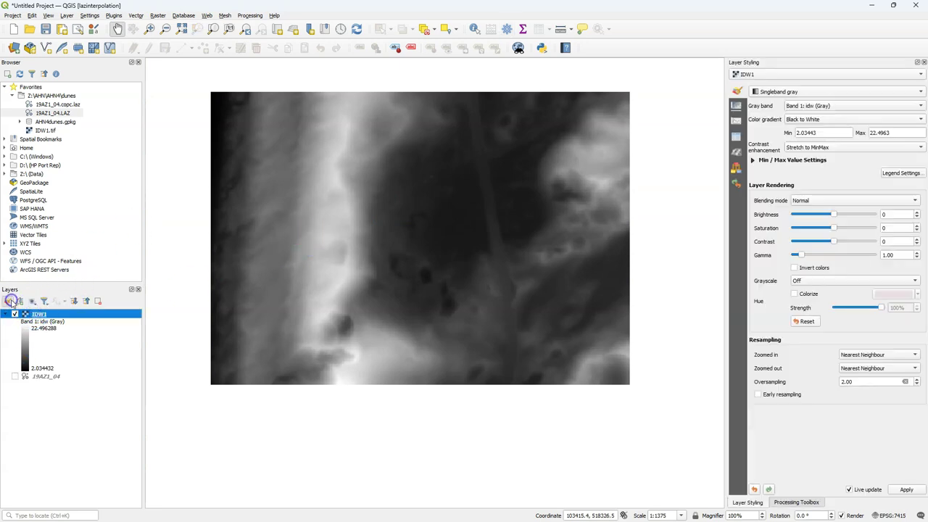
pyautogui.click(766, 90)
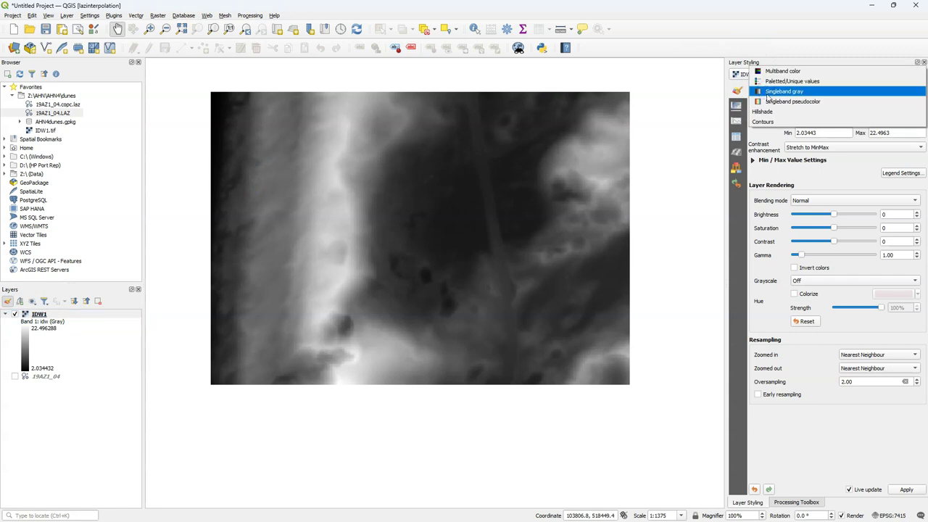
pyautogui.click(762, 111)
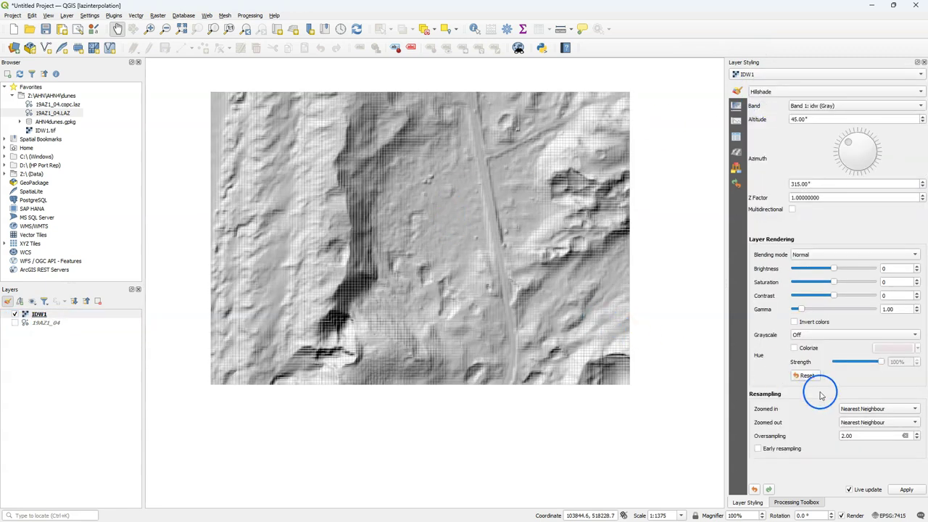
pyautogui.click(863, 408)
pyautogui.click(854, 419)
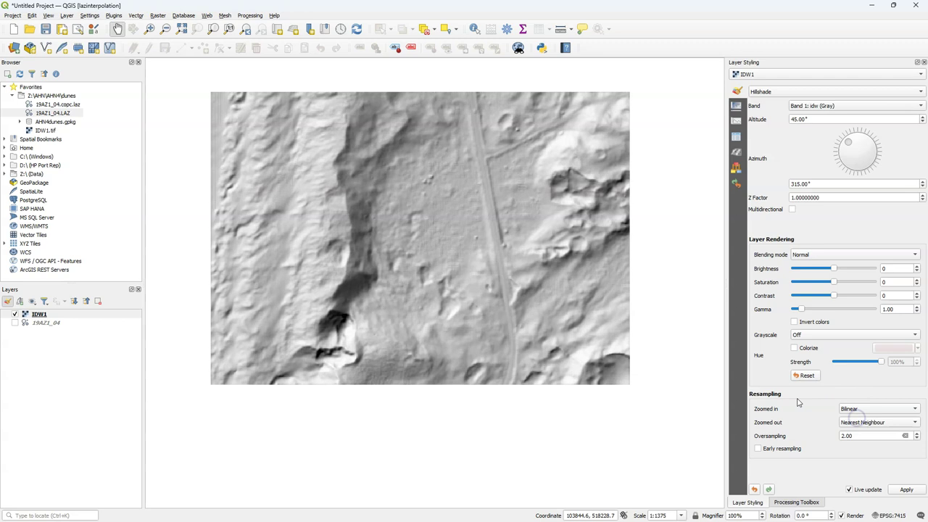
# Briefly show the 19AZ1_04 point cloud beneath the hillshade, then hide it again
pyautogui.scroll(2, 395, 251)
pyautogui.scroll(-2, 404, 253)
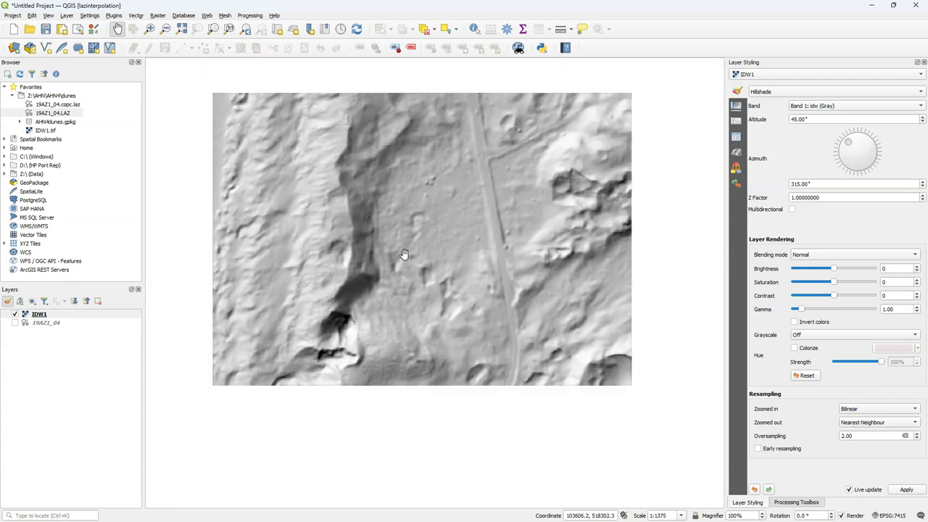
pyautogui.moveTo(380, 216); pyautogui.dragTo(380, 250)
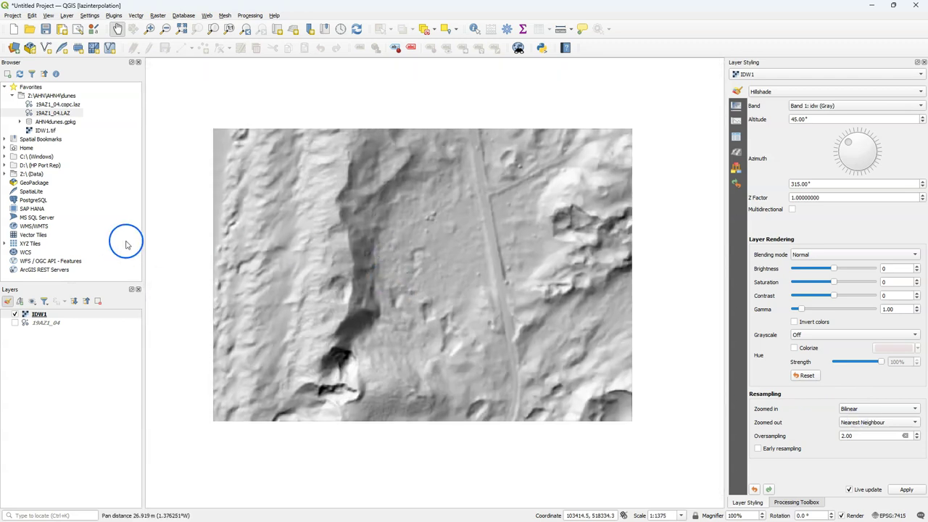
pyautogui.click(15, 322)
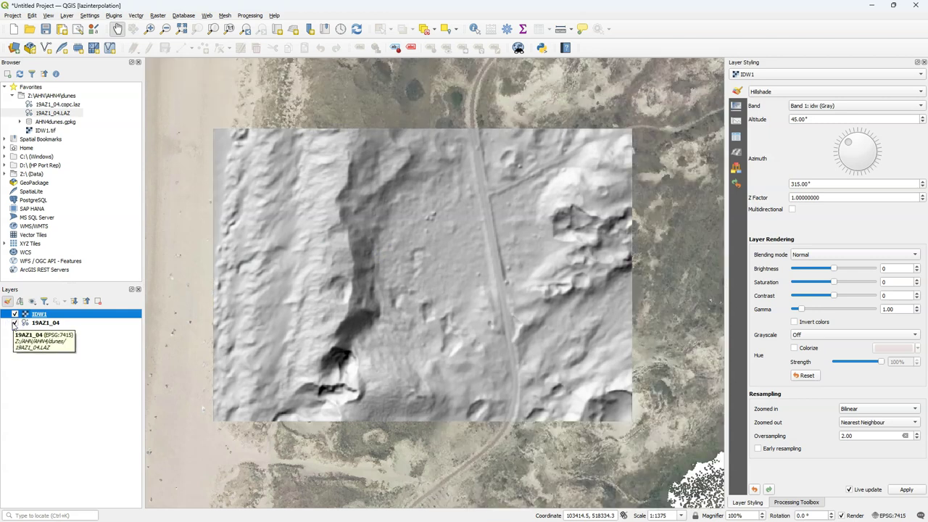
pyautogui.click(15, 323)
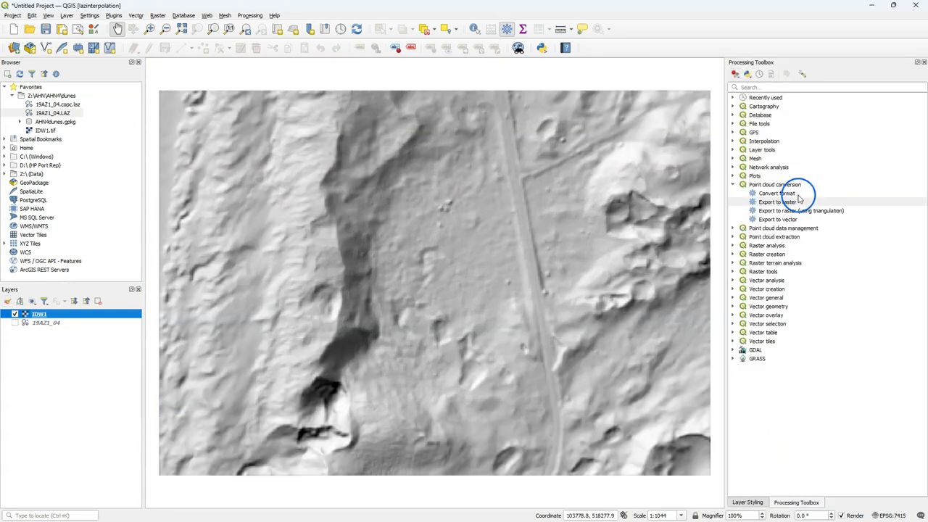
# Export 19AZ1_04's Z values at 0.5 resolution to IDW05.tif
pyautogui.doubleClick(782, 203)
pyautogui.click(392, 177)
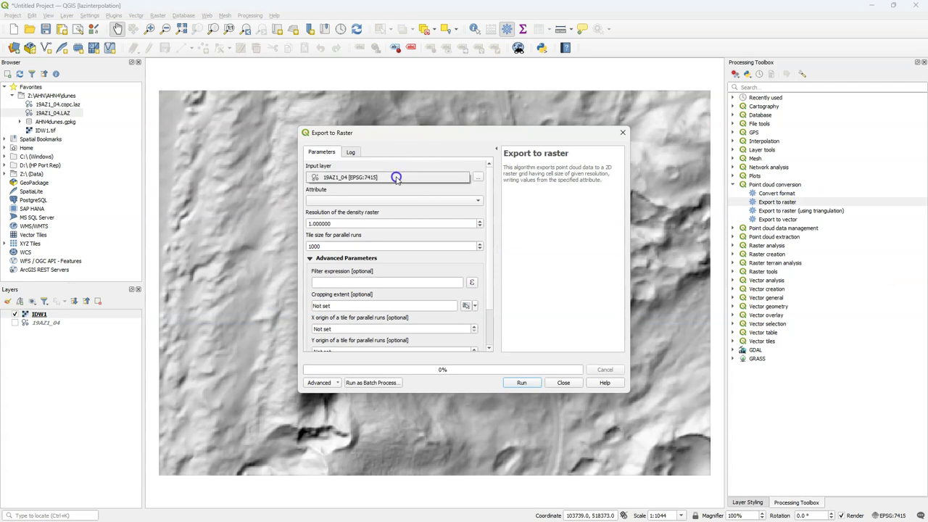
pyautogui.click(392, 177)
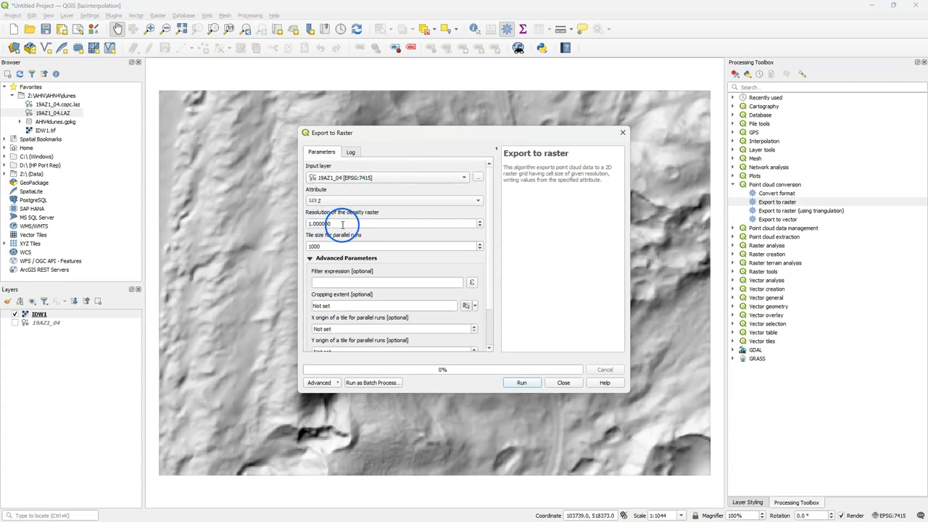
pyautogui.doubleClick(337, 223)
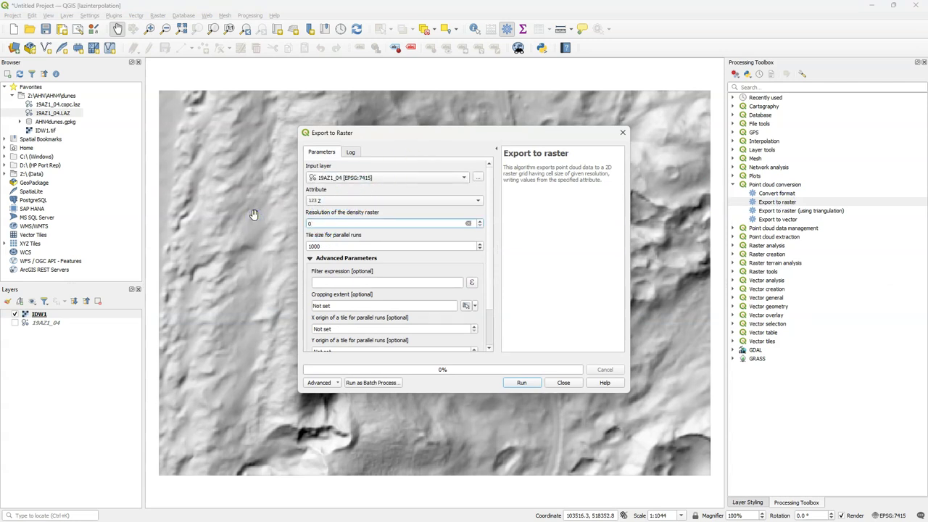
pyautogui.write('0.5')
pyautogui.moveTo(489, 265); pyautogui.dragTo(489, 300)
pyautogui.click(475, 261)
pyautogui.click(480, 275)
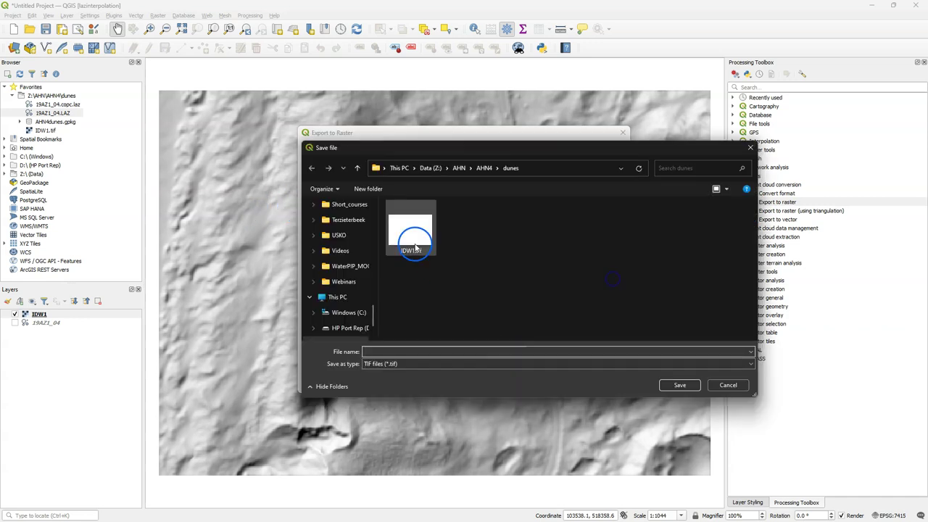
pyautogui.click(662, 386)
pyautogui.click(522, 383)
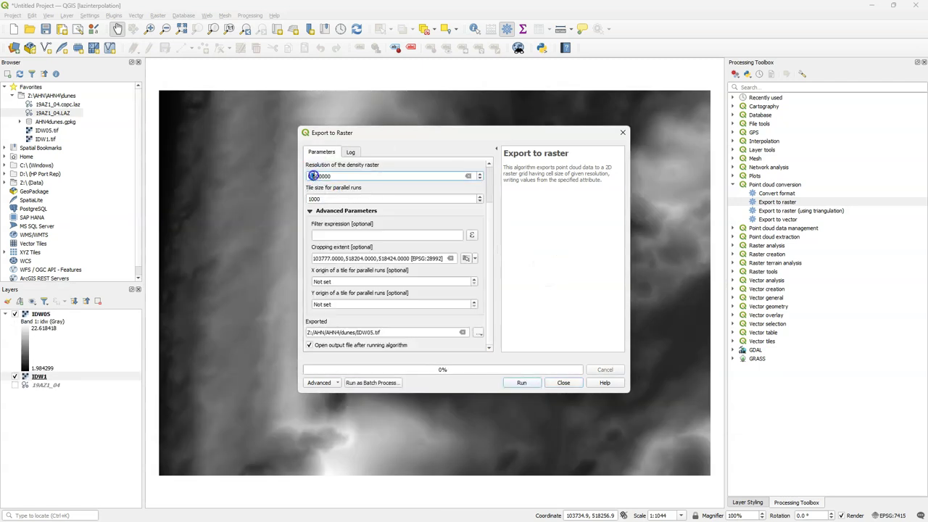
# Re-run the export at 0.25 resolution as IDW025.tif
pyautogui.write('0.25')
pyautogui.click(369, 331)
pyautogui.write('25.tif')
pyautogui.click(522, 382)
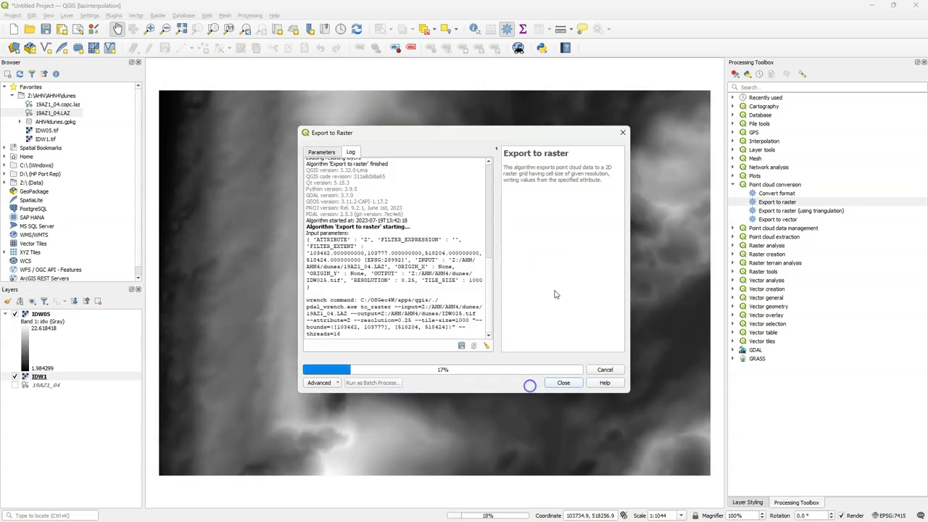
# Export again at 0.1 resolution as IDW01.tif, then close the tool
pyautogui.tripleClick(312, 176)
pyautogui.write('0.1')
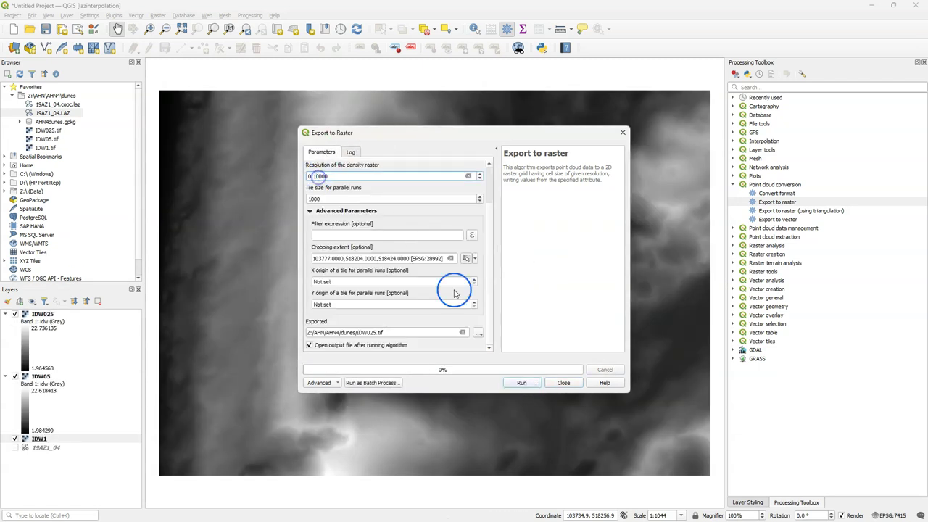
pyautogui.click(371, 331)
pyautogui.press('BackSpace')
pyautogui.press('BackSpace')
pyautogui.write('1')
pyautogui.click(522, 383)
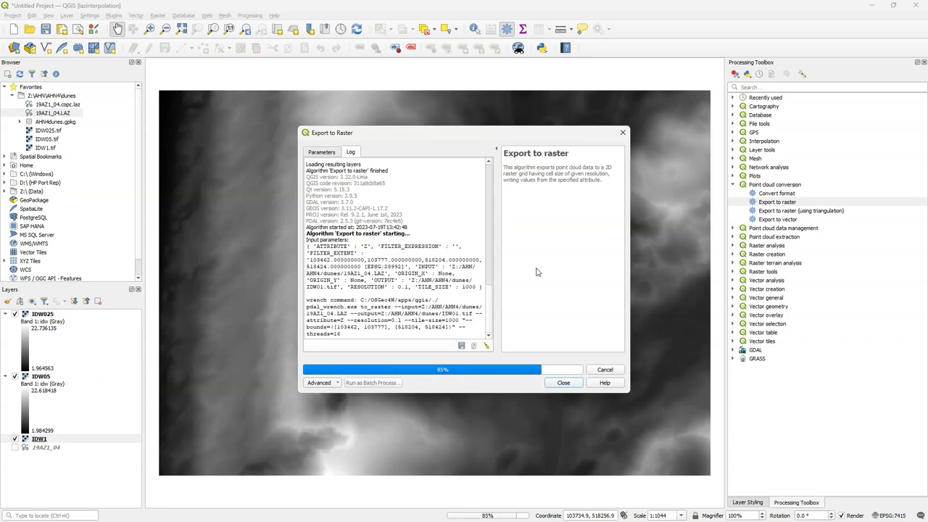
pyautogui.click(564, 383)
# Copy IDW1's hillshade style and paste it onto IDW05, IDW025 and IDW01
pyautogui.scroll(-1, 63, 362)
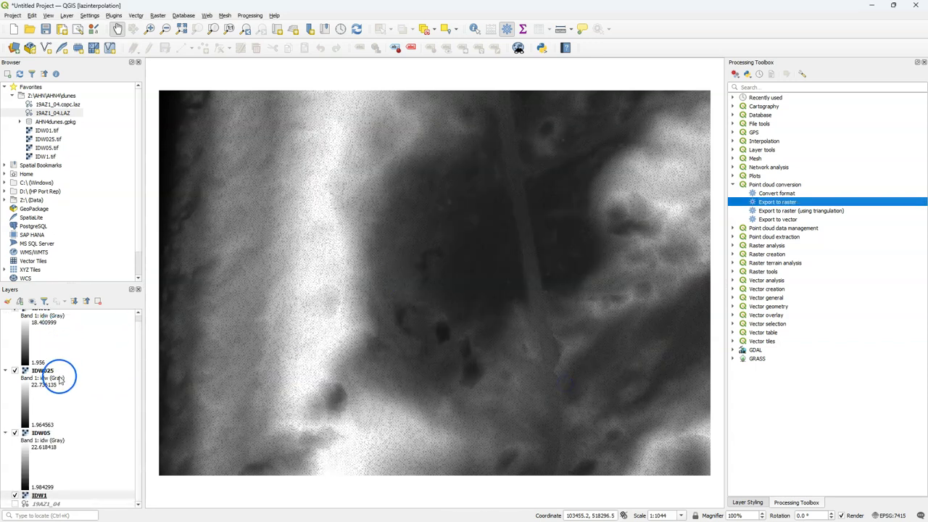
pyautogui.rightClick(64, 498)
pyautogui.moveTo(104, 471)
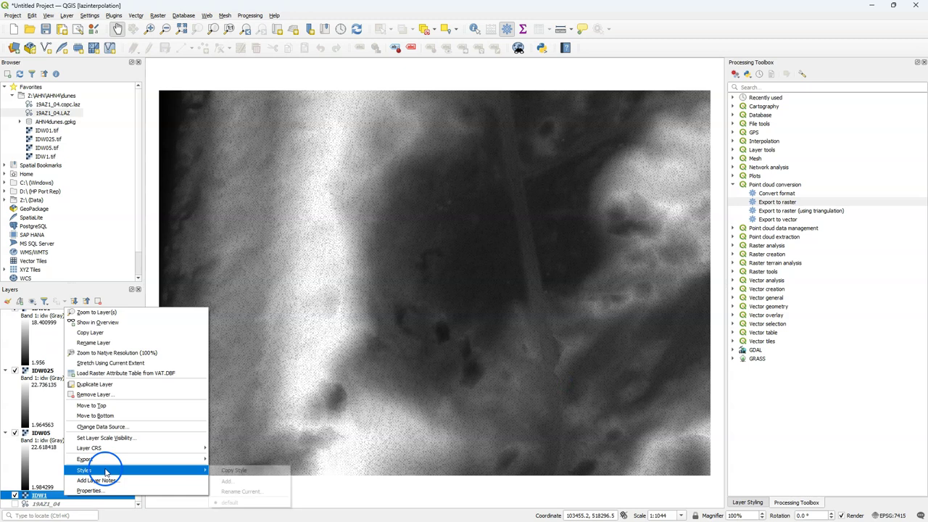
pyautogui.click(255, 473)
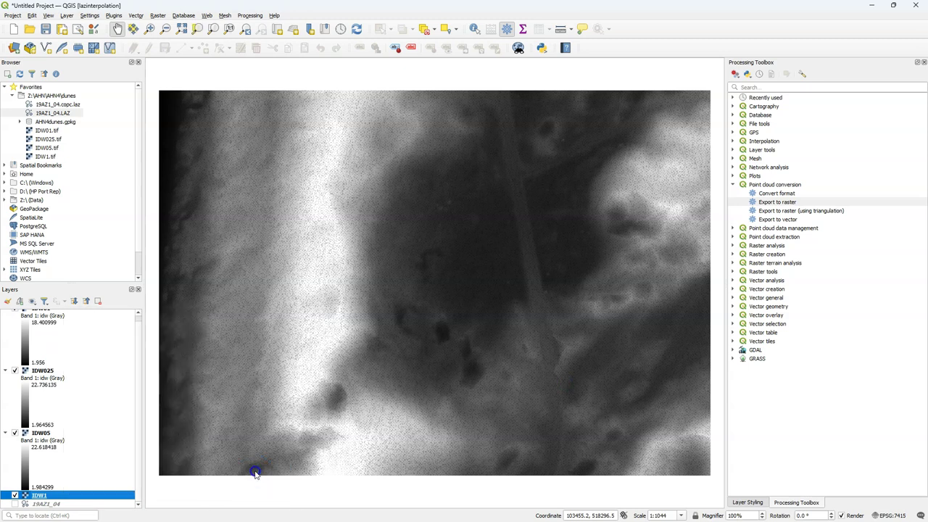
pyautogui.rightClick(53, 433)
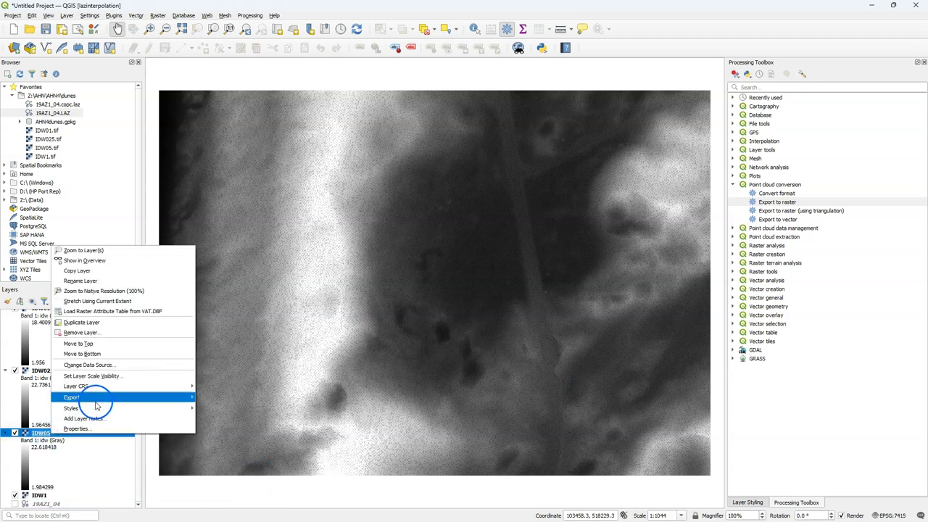
pyautogui.moveTo(94, 409)
pyautogui.click(211, 419)
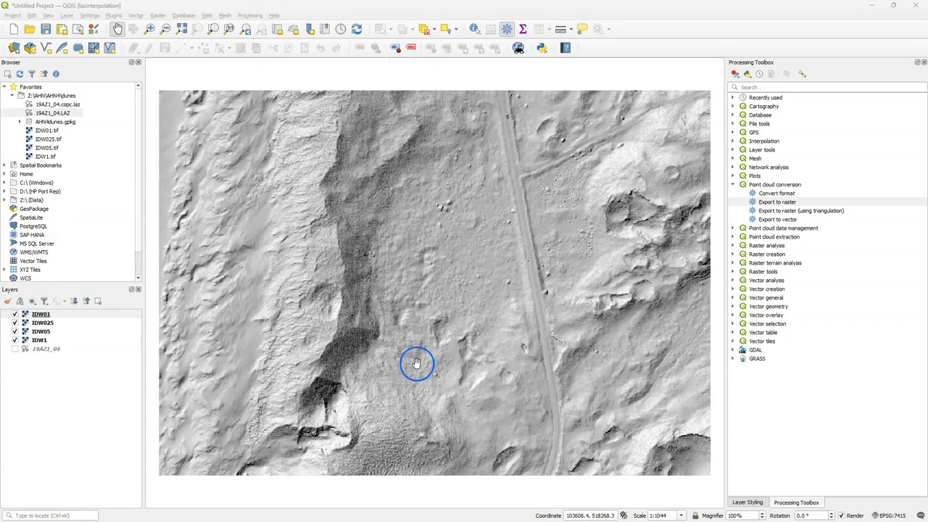
# Hide IDW01, IDW025 and IDW05 in turn to compare each with the layer below
pyautogui.scroll(2, 381, 341)
pyautogui.scroll(1, 381, 341)
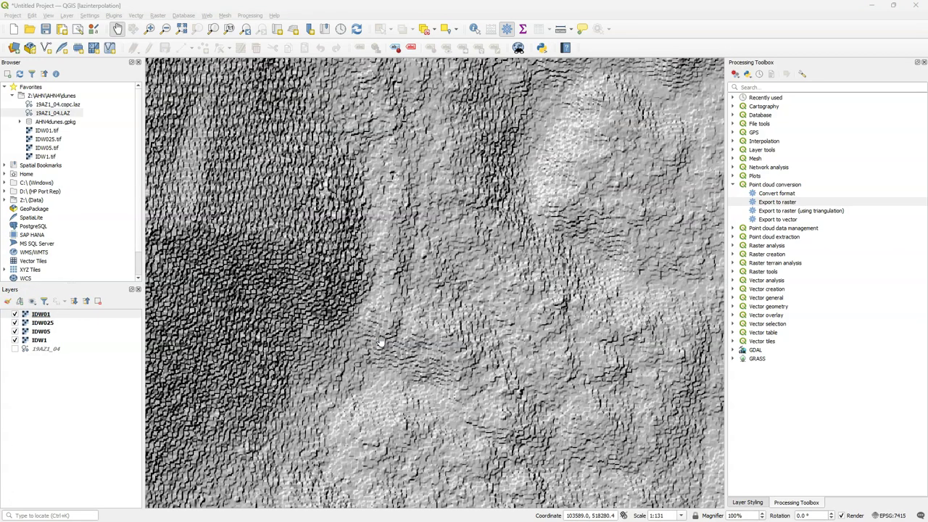
pyautogui.click(14, 314)
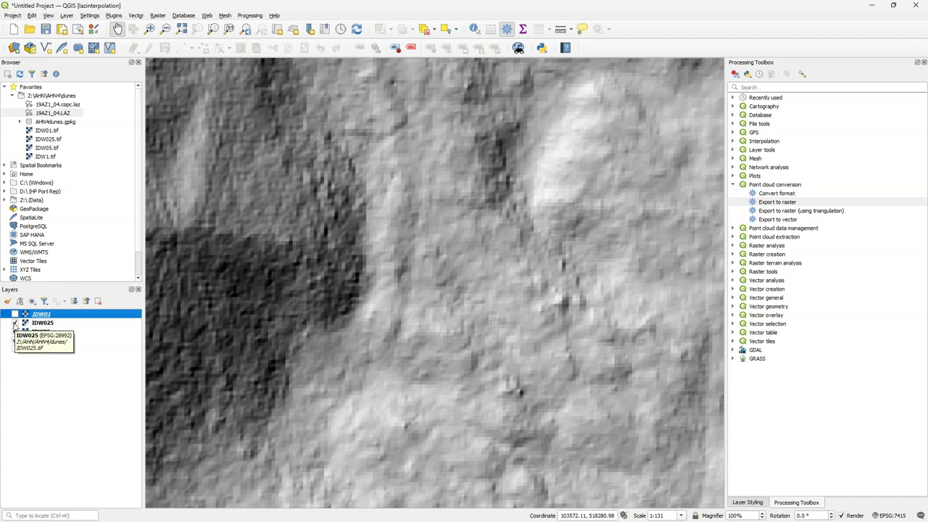
pyautogui.click(14, 323)
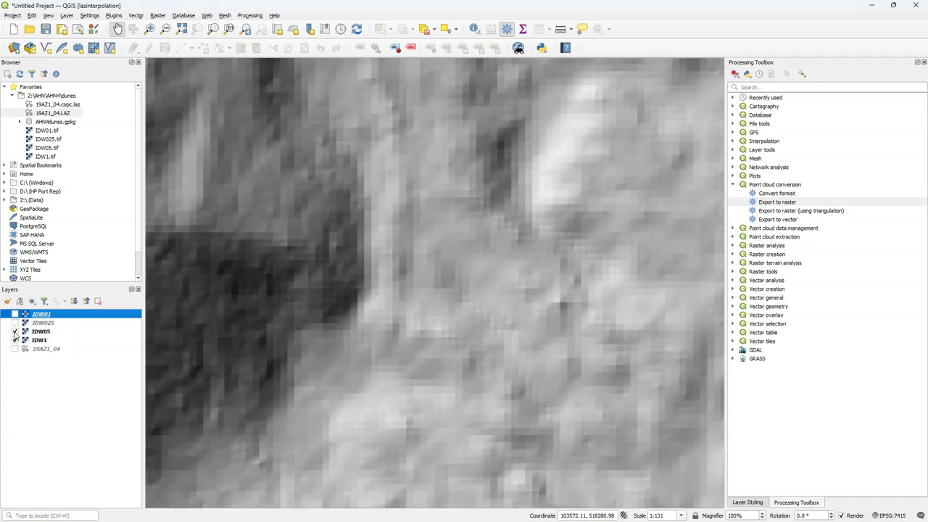
pyautogui.click(14, 332)
# Re-show IDW025 and IDW01, then hide all layers and leave a single IDW hillshade on
pyautogui.scroll(-2, 515, 327)
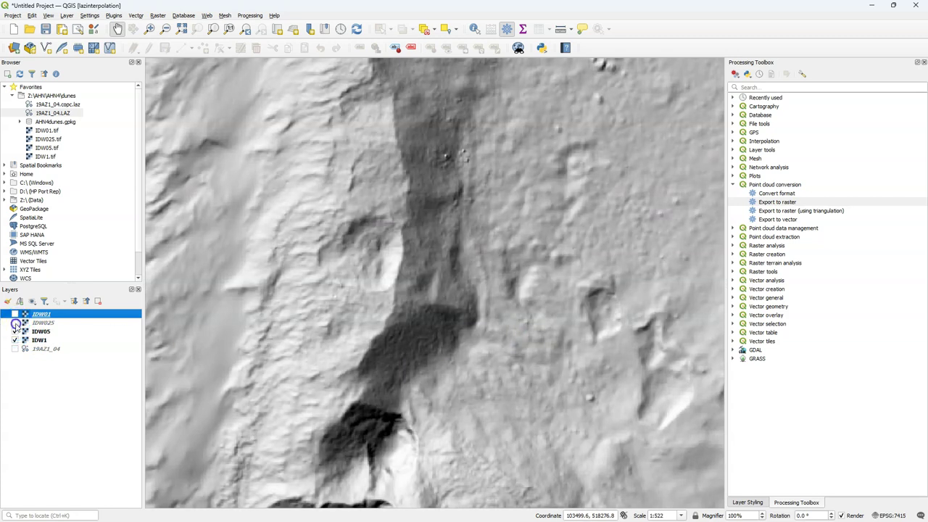
pyautogui.click(15, 323)
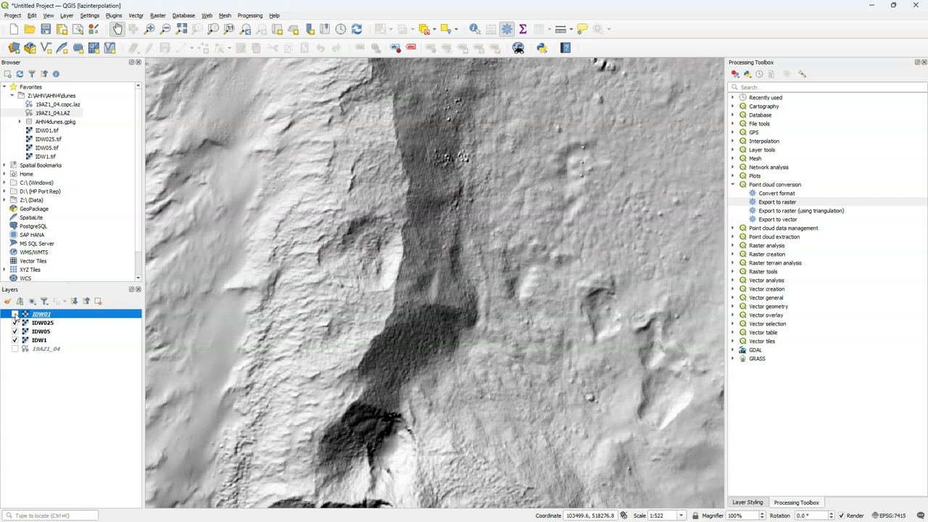
pyautogui.click(15, 314)
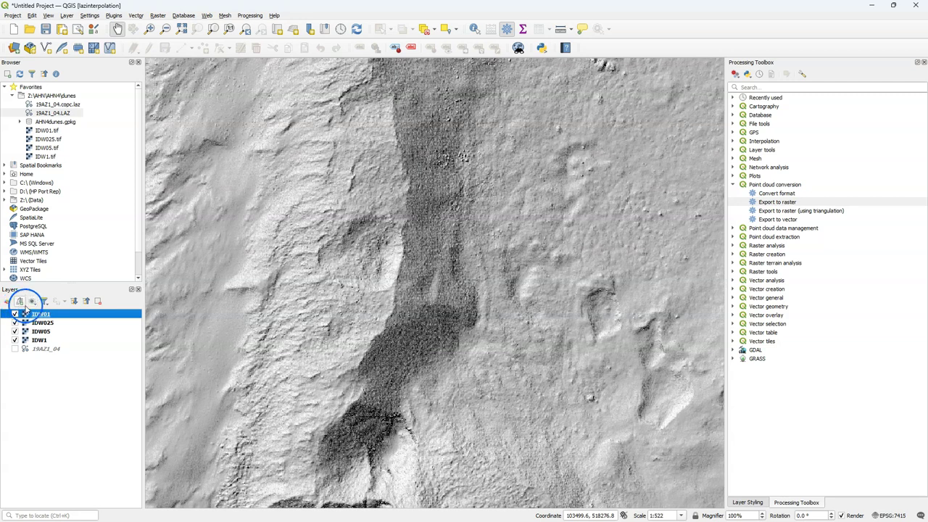
pyautogui.click(20, 301)
pyautogui.click(45, 319)
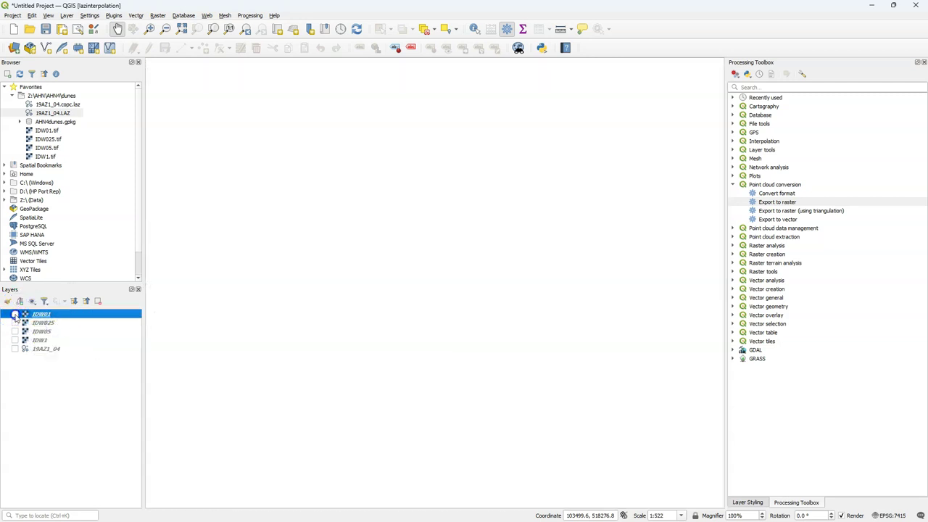
pyautogui.click(14, 314)
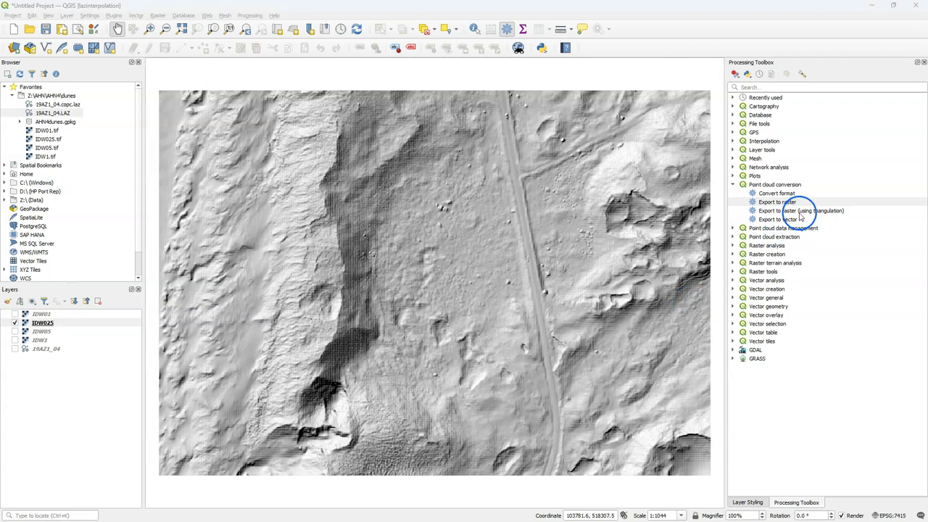
# Open Export to raster (using triangulation) and set the resolution to 0.25
pyautogui.click(800, 211)
pyautogui.doubleClick(790, 211)
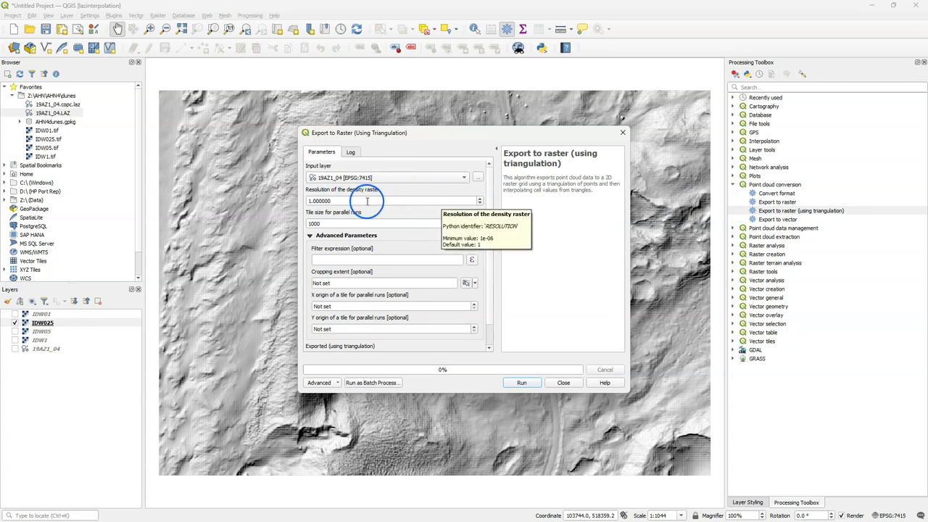
pyautogui.moveTo(438, 200); pyautogui.dragTo(276, 199)
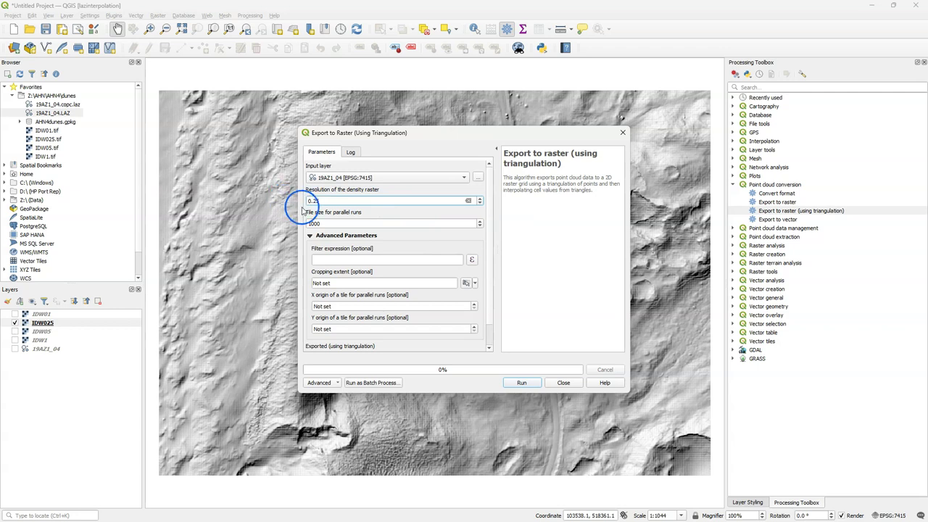
# Crop the output to the IDW025 layer's extent and choose to save it to a file
pyautogui.click(475, 285)
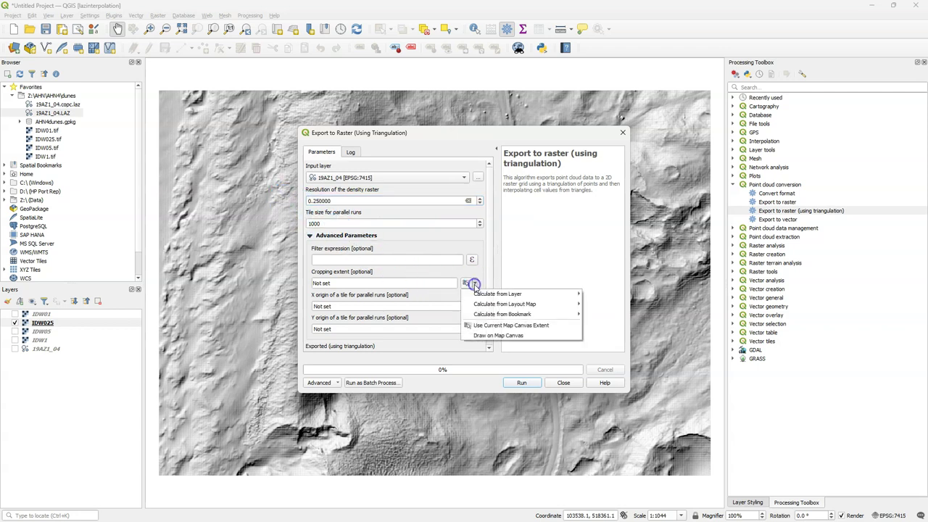
pyautogui.moveTo(479, 294)
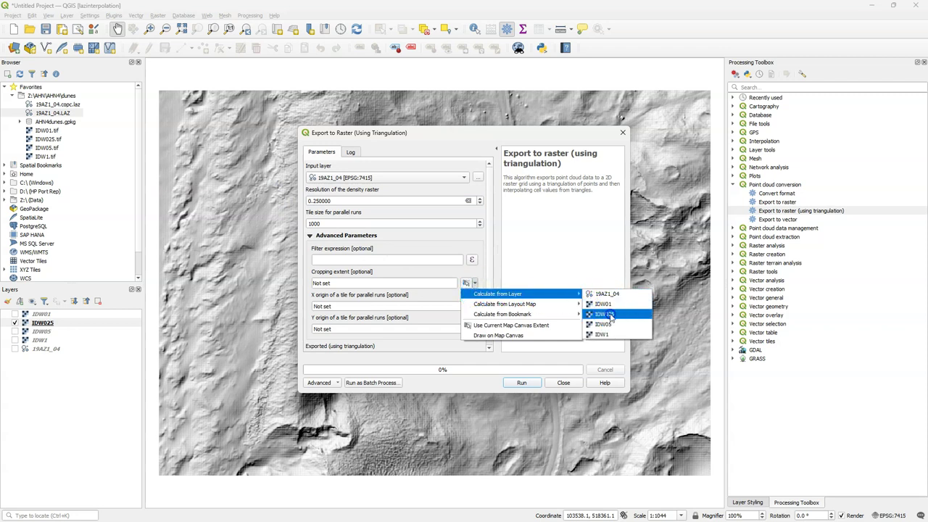
pyautogui.click(606, 314)
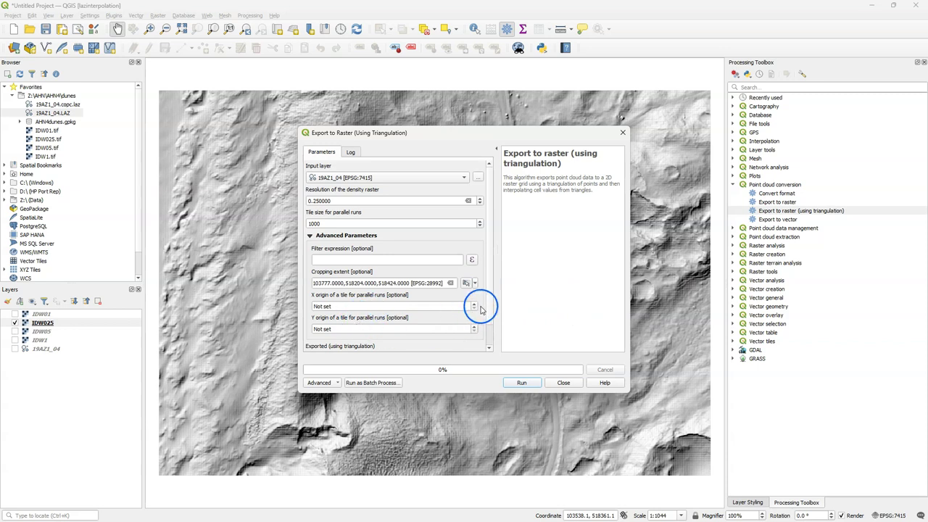
pyautogui.scroll(-2, 480, 308)
pyautogui.click(481, 333)
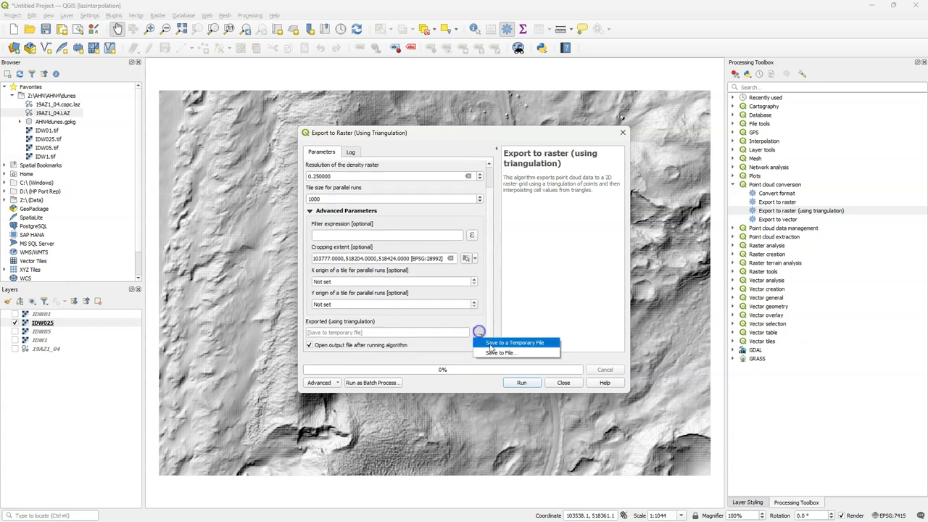
pyautogui.click(490, 355)
# Save the output as TIN025.tif, run the triangulation export, and close the finished tool
pyautogui.write('TIN025')
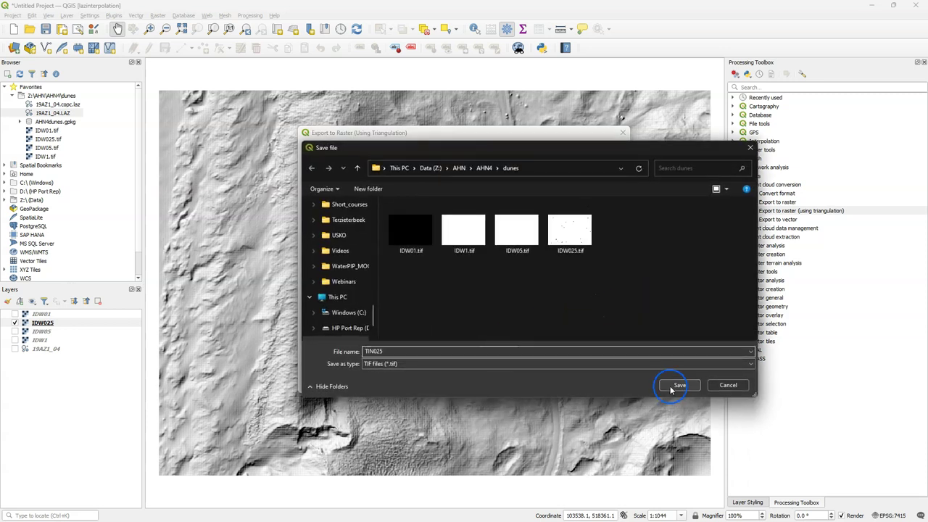
pyautogui.click(677, 385)
pyautogui.click(525, 383)
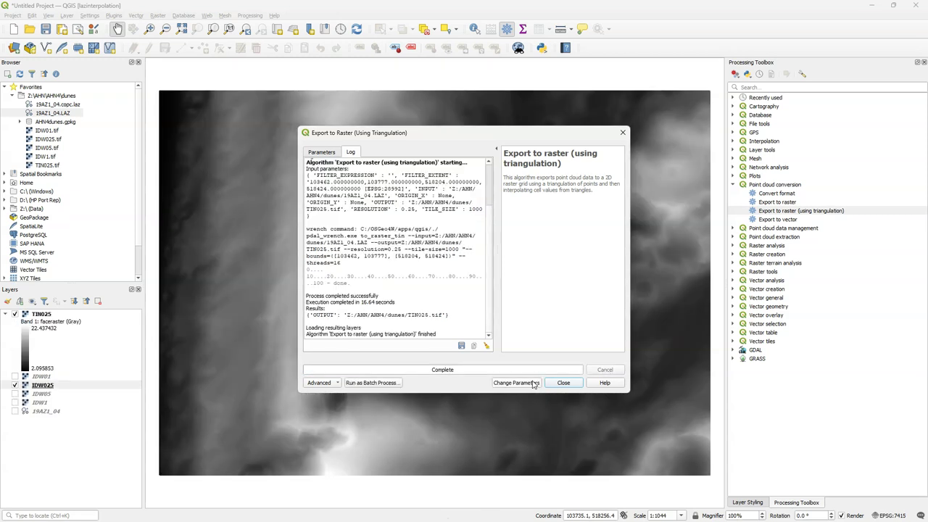
pyautogui.click(564, 382)
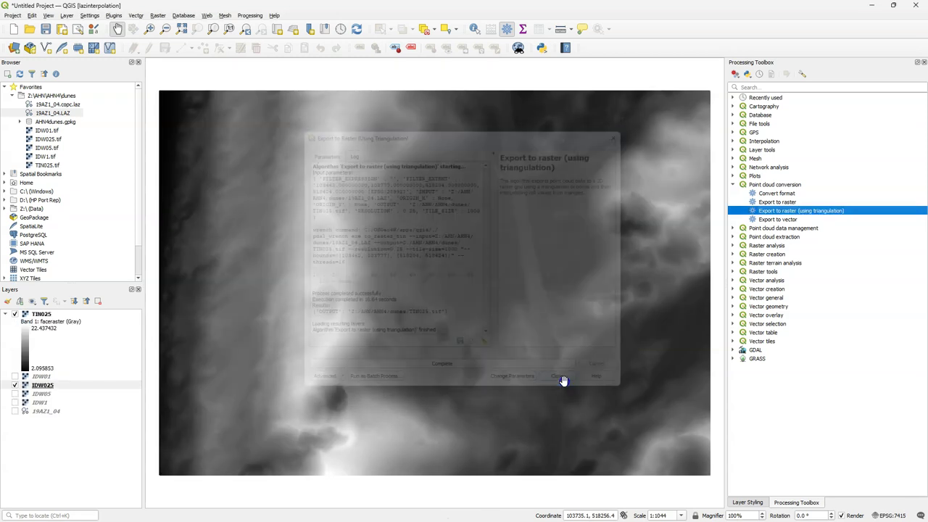
# Paste the copied hillshade style onto the TIN025 layer
pyautogui.rightClick(51, 317)
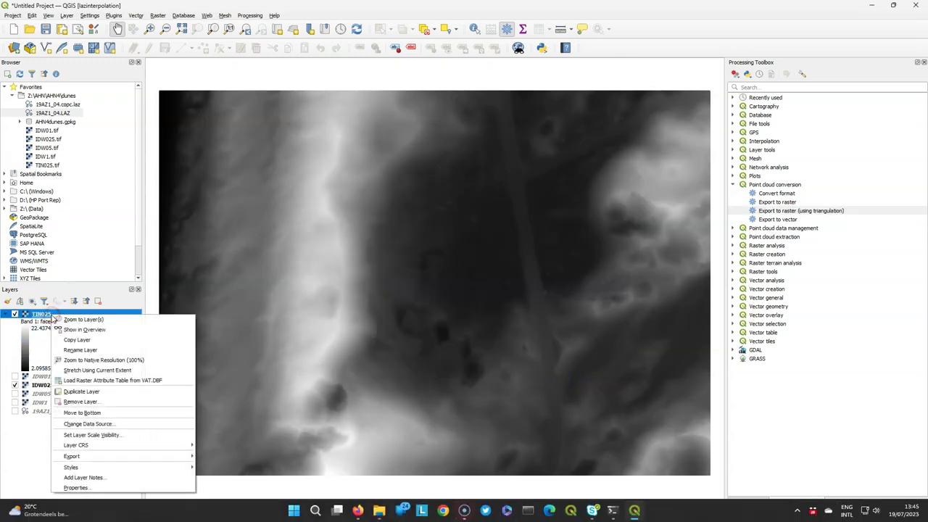
pyautogui.moveTo(98, 467)
pyautogui.click(239, 478)
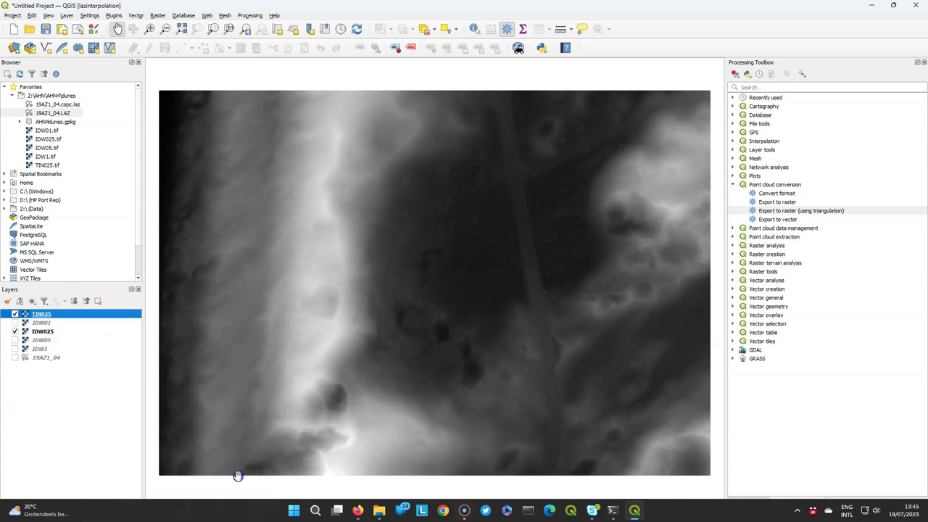
# Set zoomed-out resampling to Bilinear for both TIN025 and IDW025
pyautogui.click(39, 333)
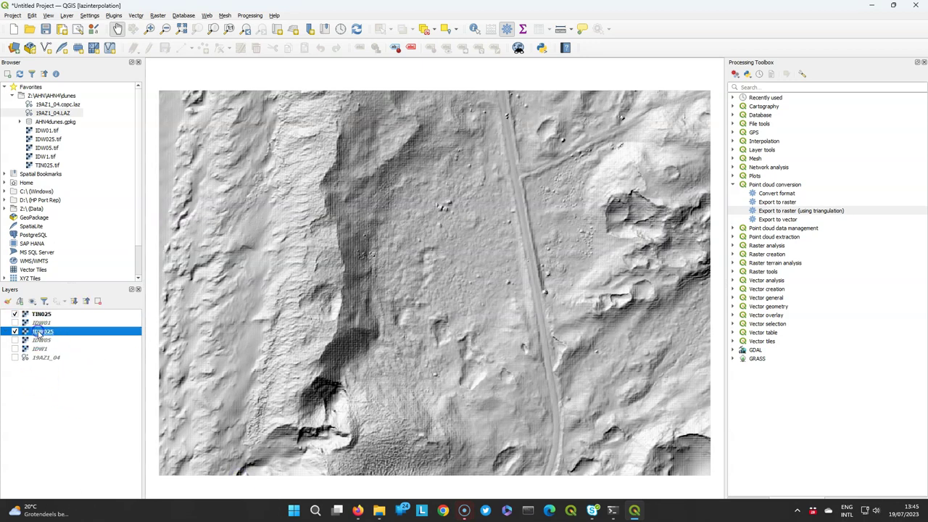
pyautogui.click(42, 315)
pyautogui.click(7, 301)
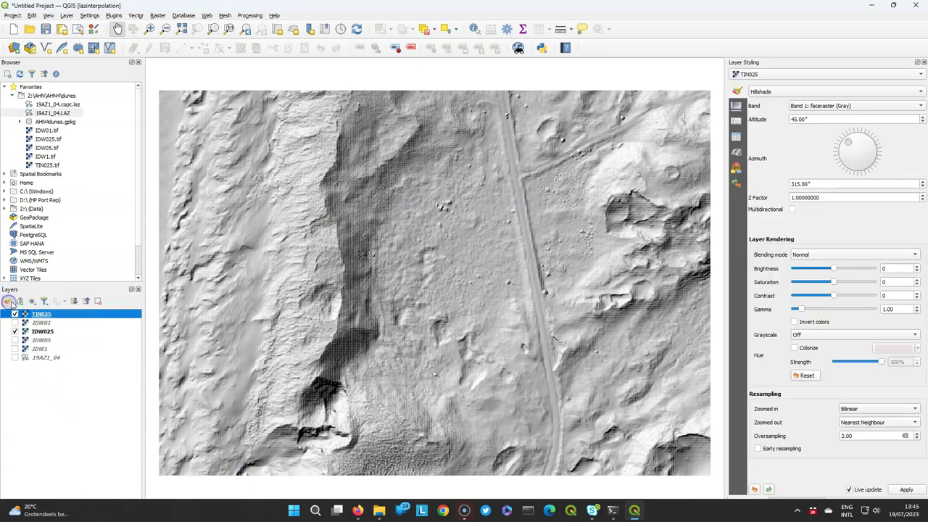
pyautogui.click(827, 428)
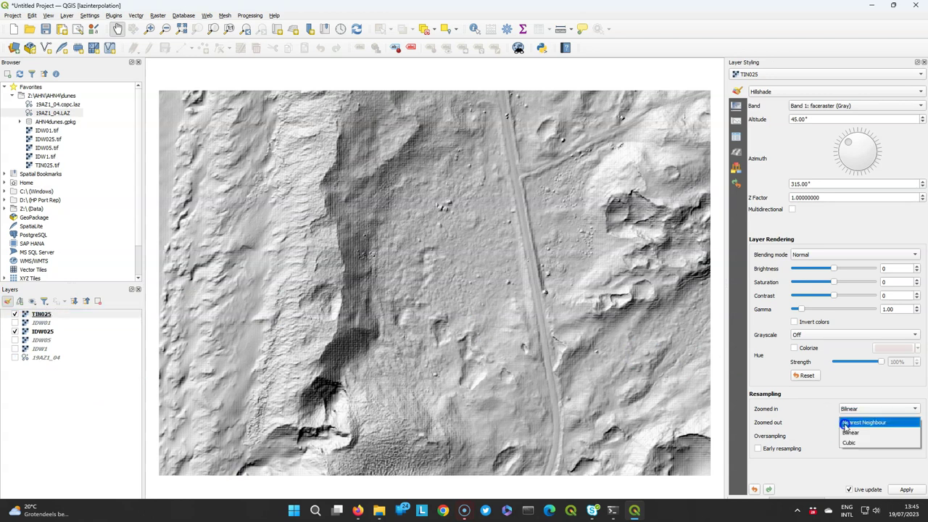
pyautogui.click(848, 430)
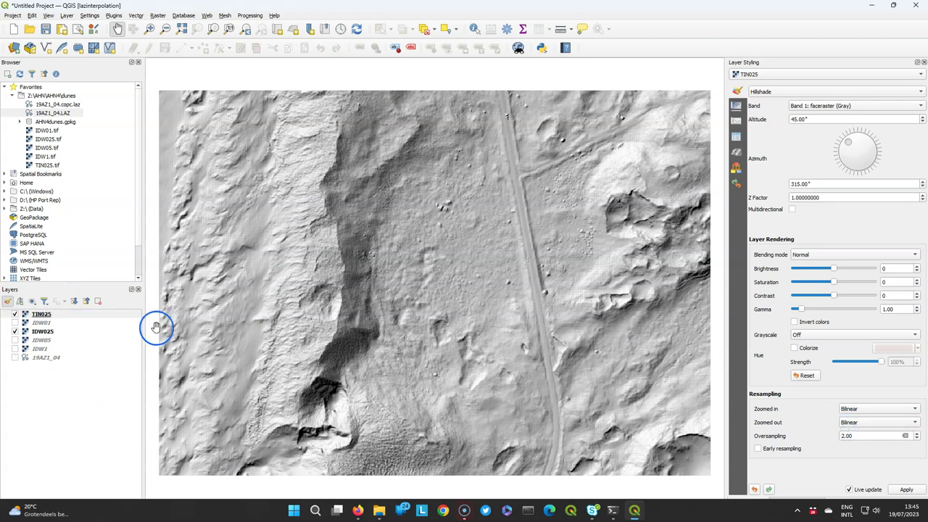
pyautogui.click(43, 332)
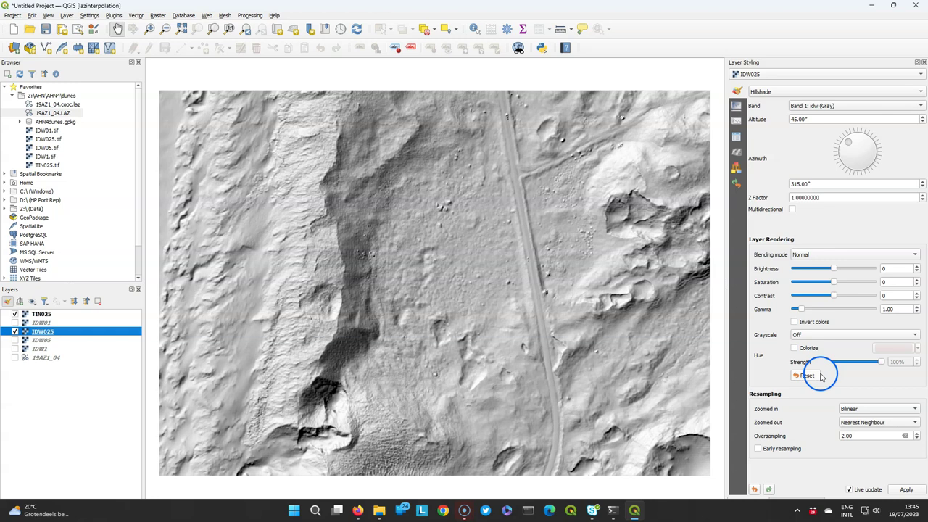
pyautogui.click(854, 423)
pyautogui.click(854, 433)
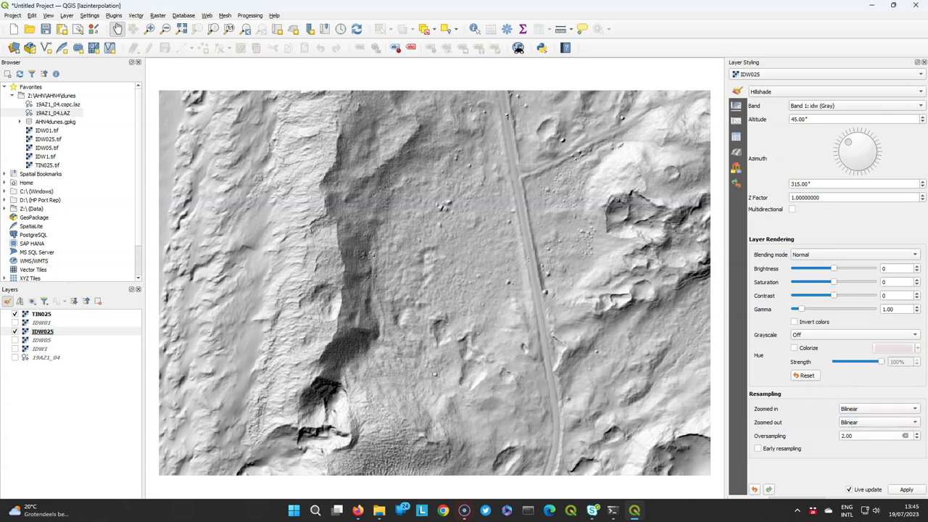
# Zoom to the dune hollows and toggle TIN025 on and off to compare against IDW025
pyautogui.scroll(4, 406, 326)
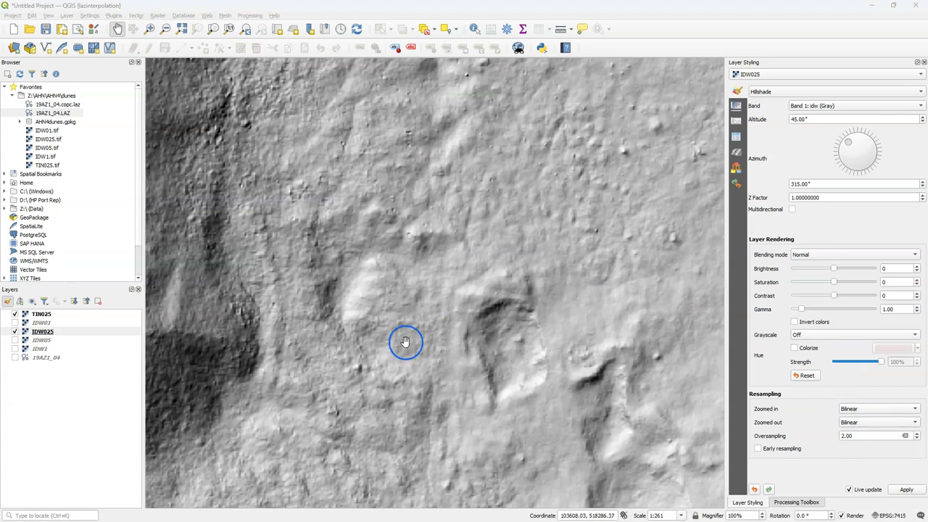
pyautogui.moveTo(405, 341); pyautogui.dragTo(408, 302)
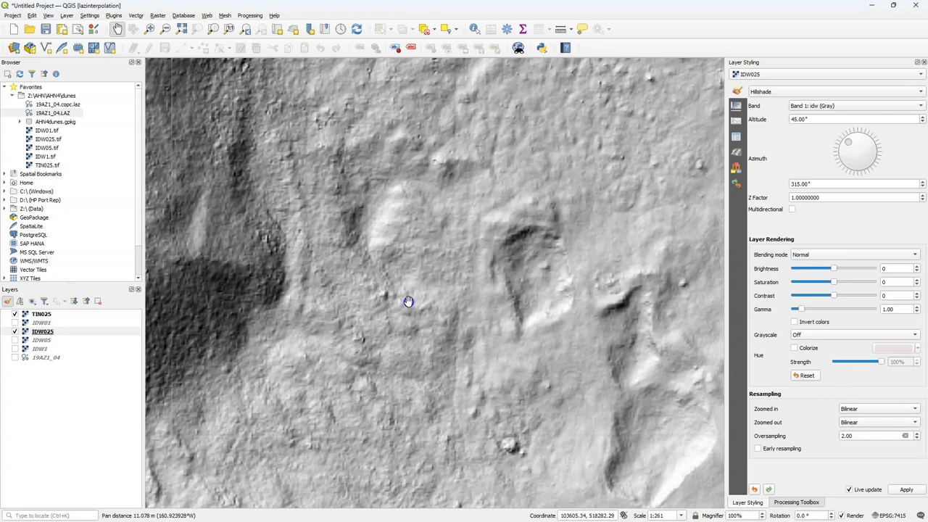
pyautogui.click(14, 315)
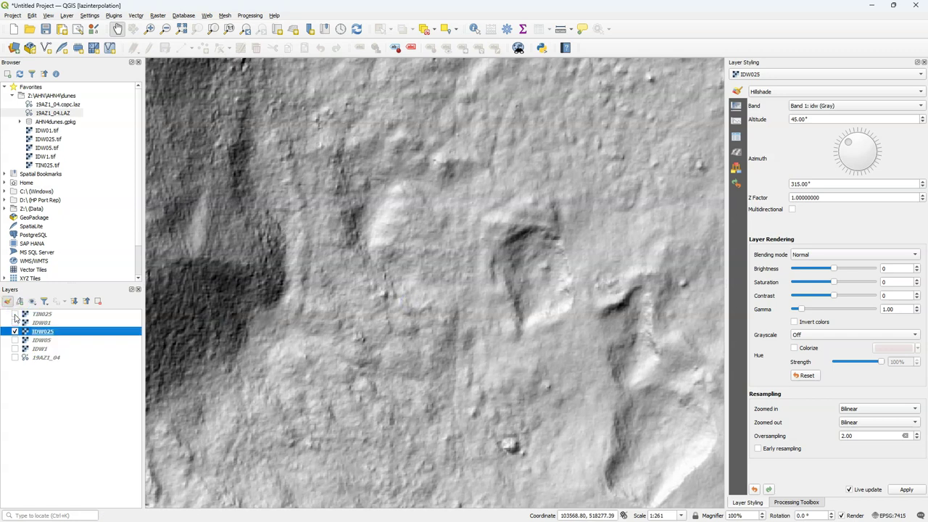
pyautogui.click(14, 315)
pyautogui.click(15, 315)
pyautogui.click(15, 315)
pyautogui.click(15, 315)
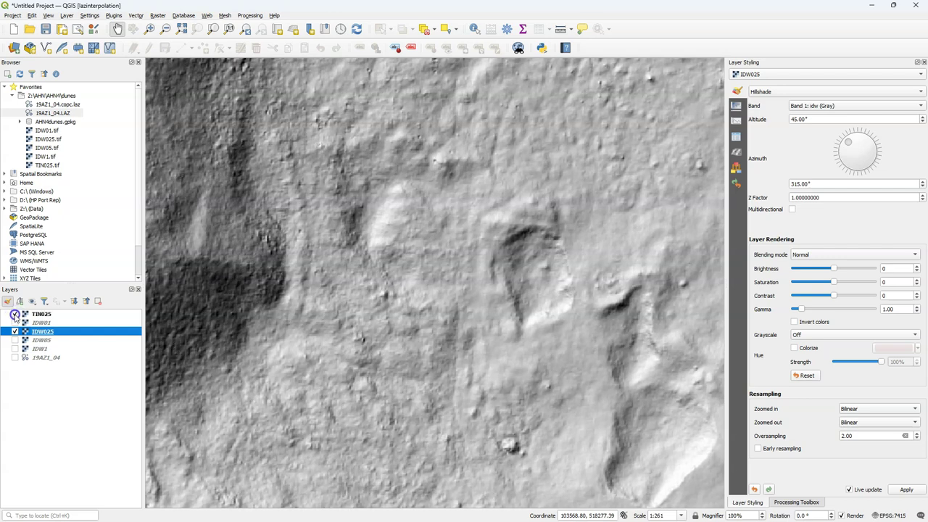
# Compare again closer up, then switch off IDW025 so only TIN025 shows, and open the map themes menu
pyautogui.scroll(1, 469, 286)
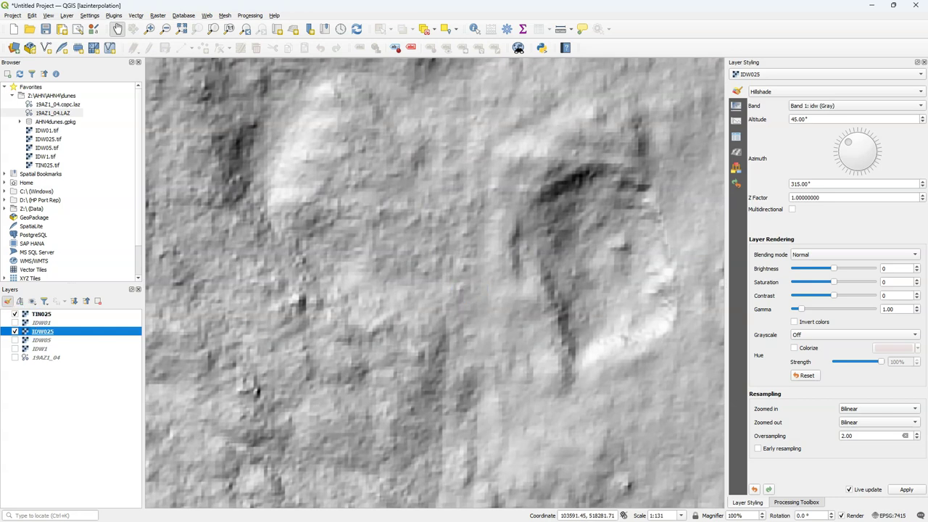
pyautogui.click(14, 314)
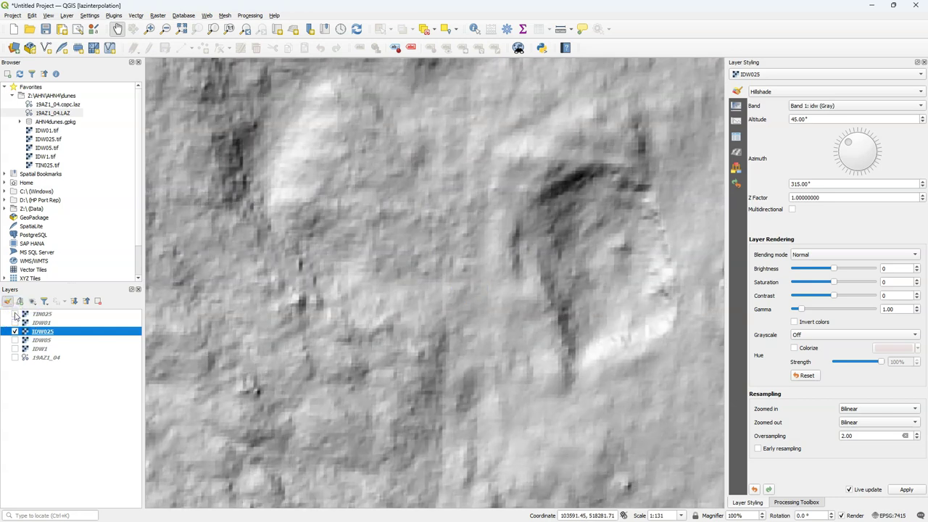
pyautogui.click(14, 315)
pyautogui.scroll(-2, 385, 259)
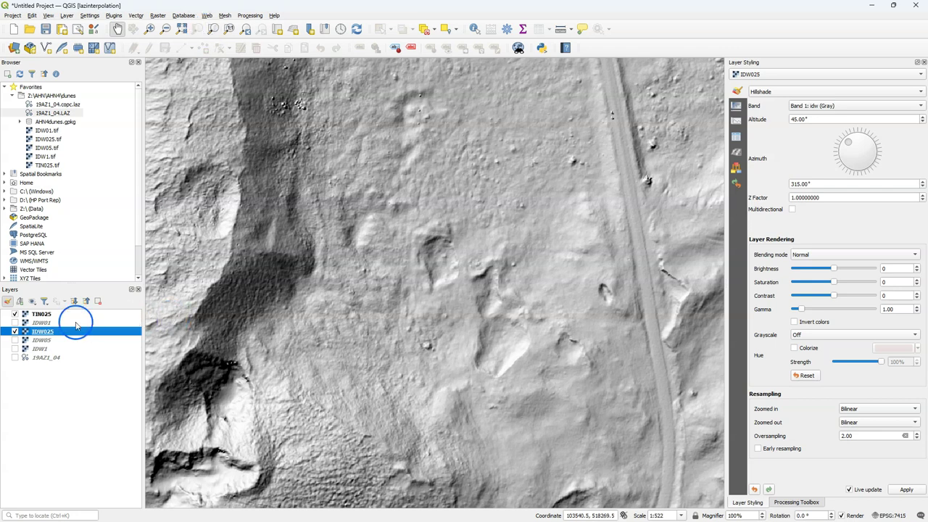
pyautogui.click(14, 331)
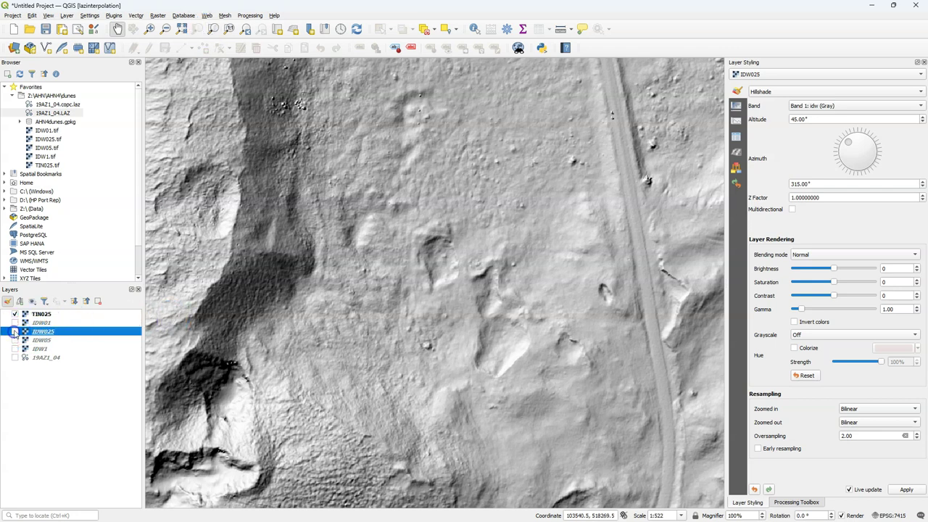
pyautogui.click(31, 302)
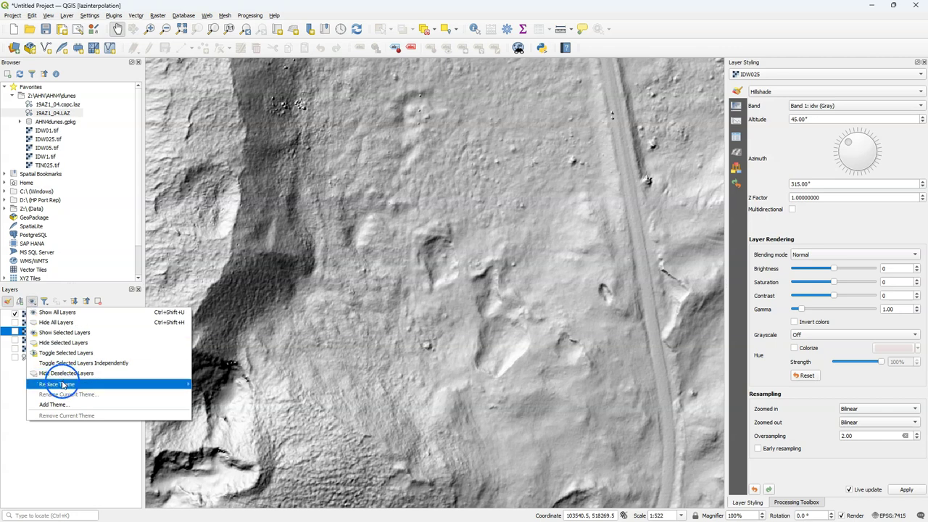
# Save a 'TIN' map theme, then show only IDW025 and save it as theme 'IDW'
pyautogui.click(52, 405)
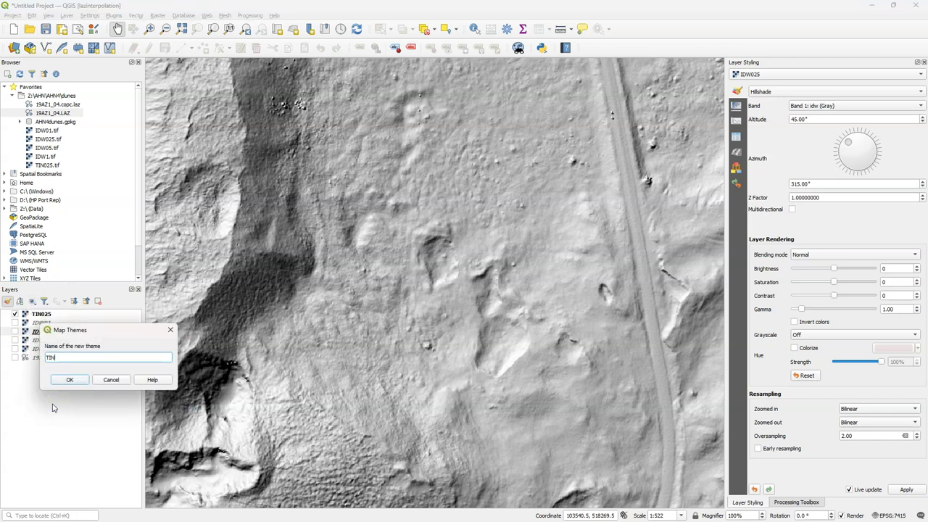
pyautogui.click(68, 379)
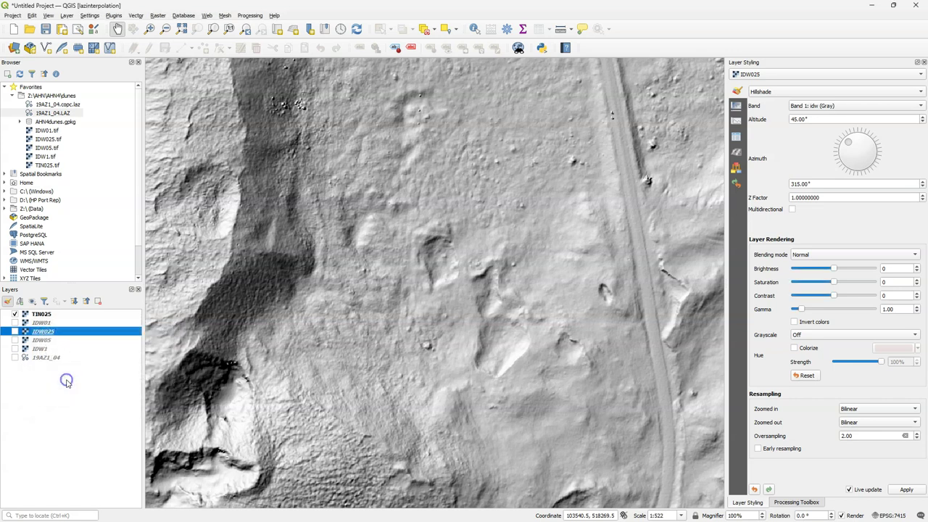
pyautogui.click(14, 314)
pyautogui.click(15, 331)
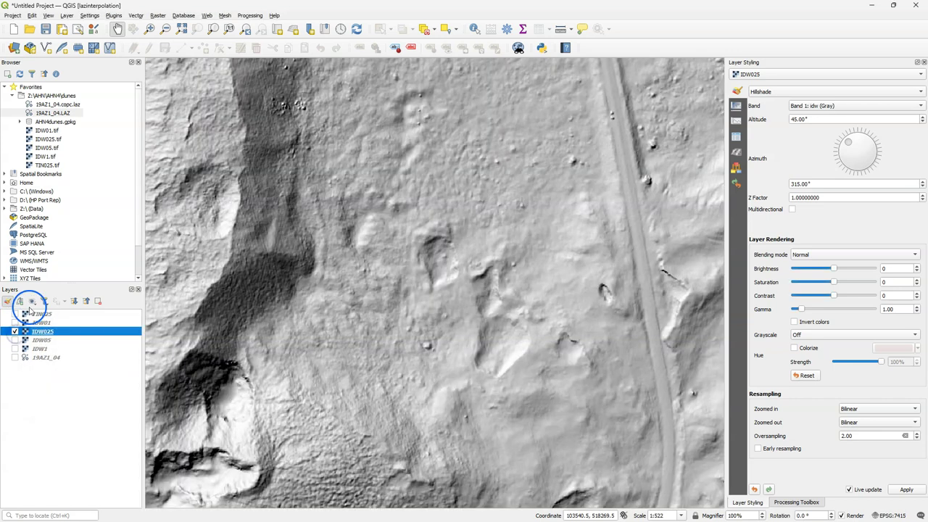
pyautogui.click(30, 301)
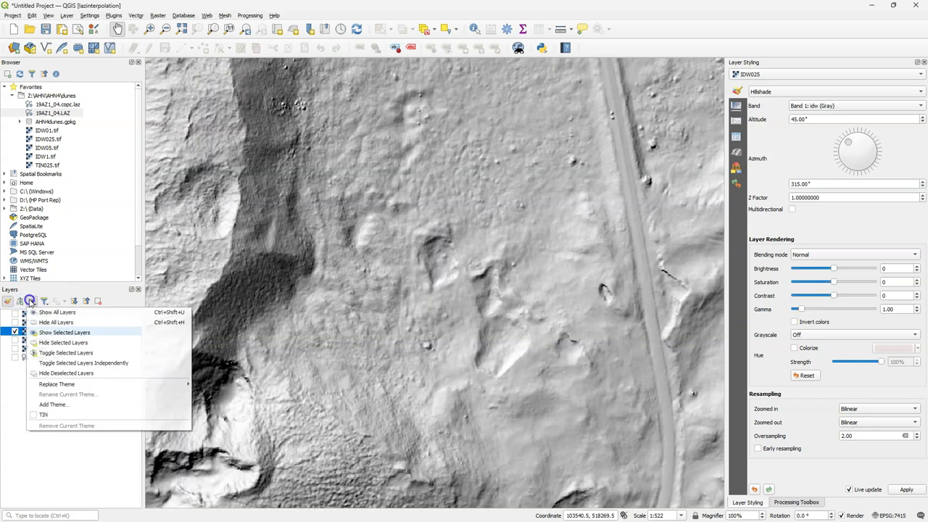
pyautogui.click(52, 404)
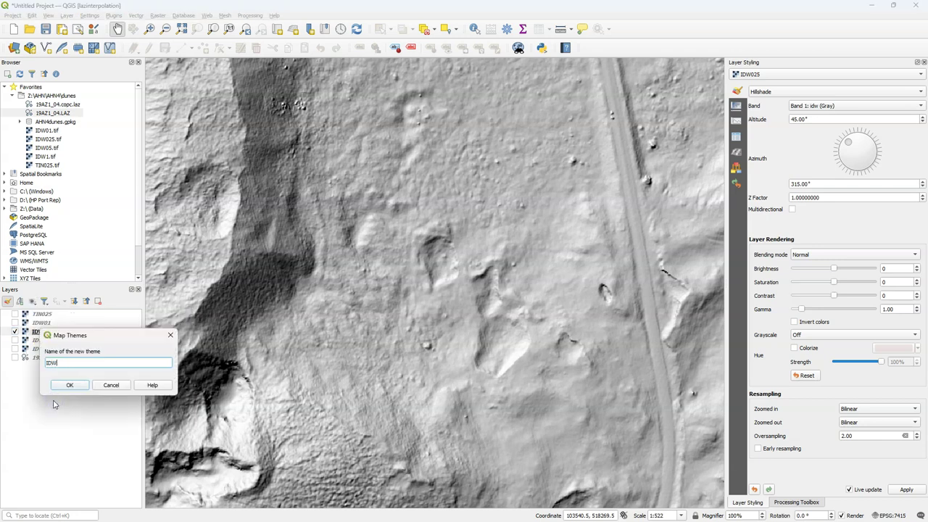
pyautogui.write('IDW')
pyautogui.click(66, 385)
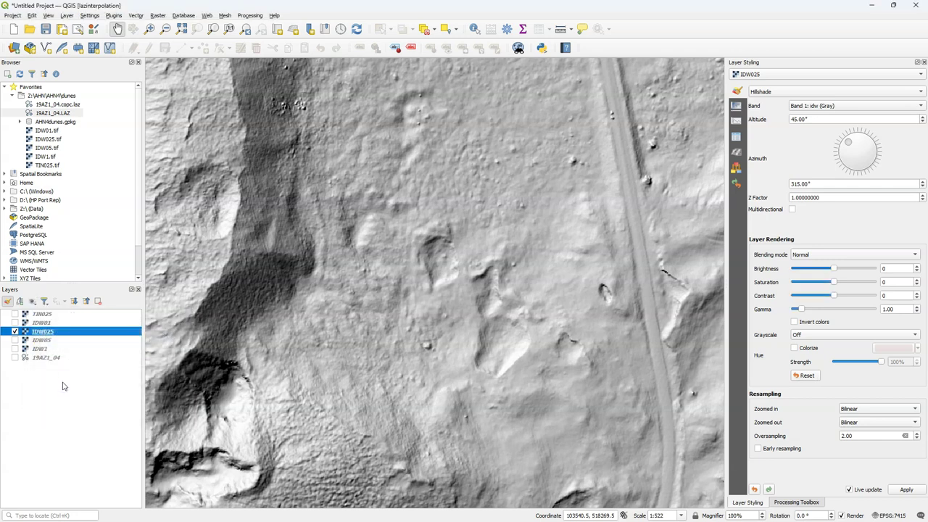
# Switch to the TIN theme and back to the IDW theme to compare
pyautogui.click(30, 301)
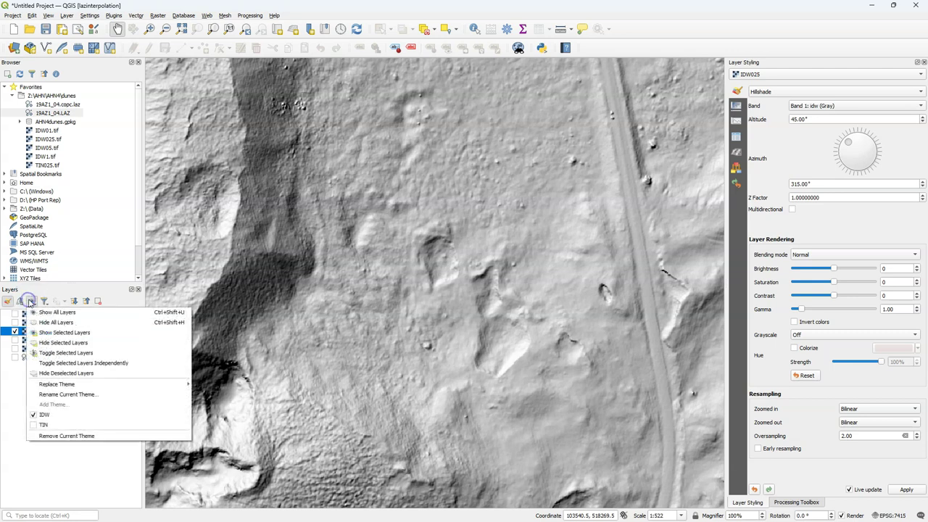
pyautogui.click(41, 426)
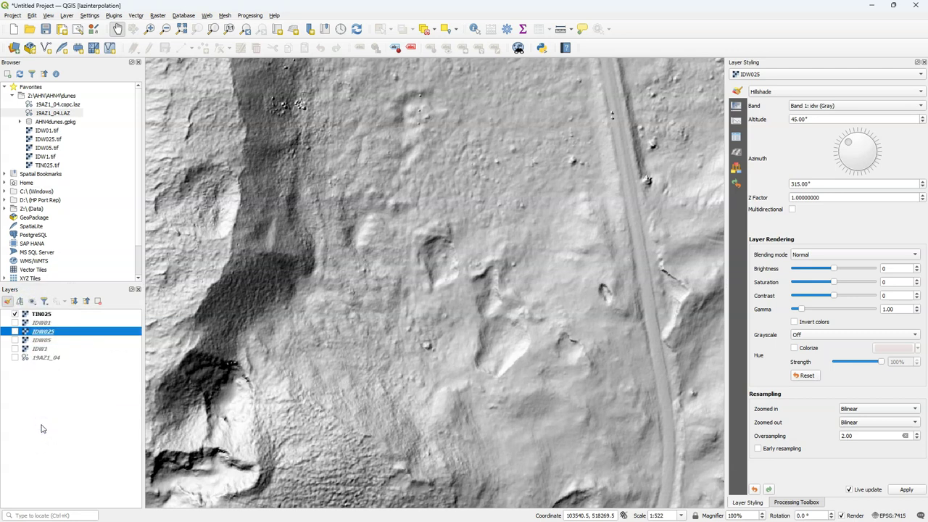
pyautogui.click(32, 301)
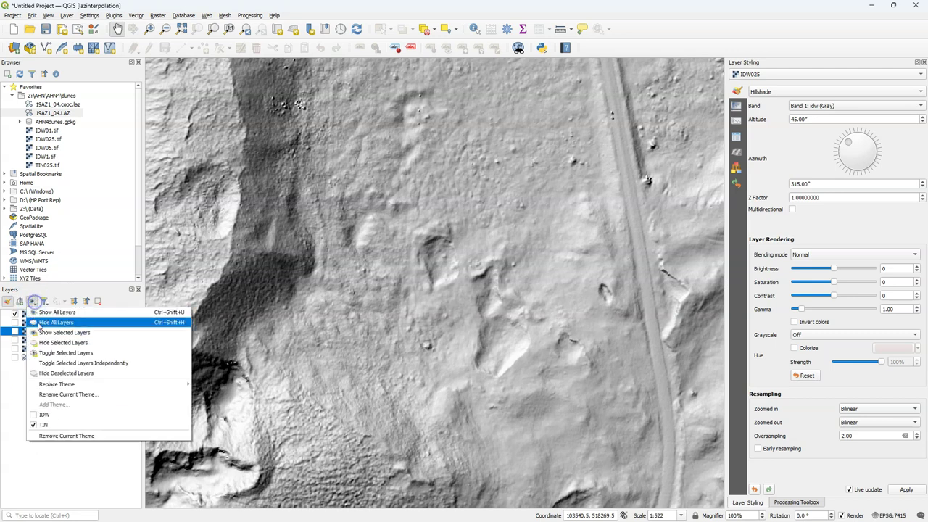
pyautogui.click(54, 414)
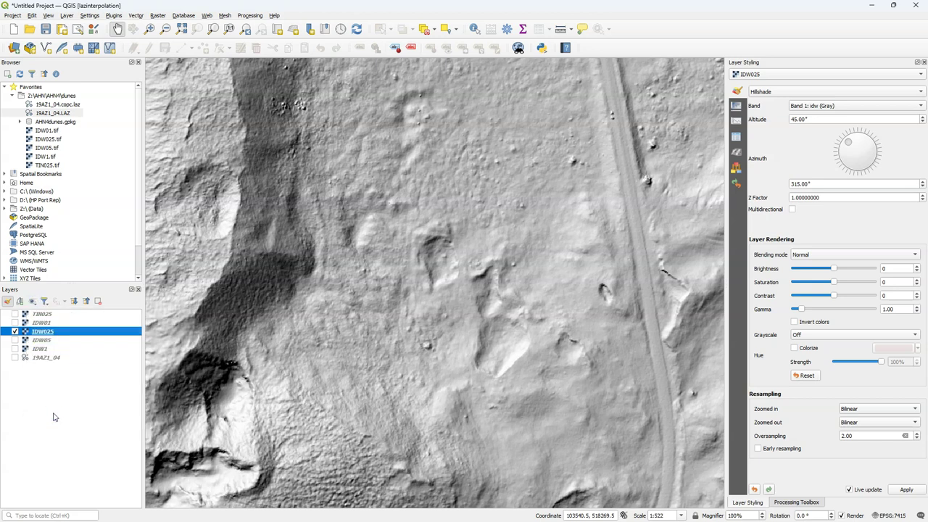
# Close the Layer Styling and Processing Toolbox panels
pyautogui.click(923, 62)
pyautogui.click(923, 62)
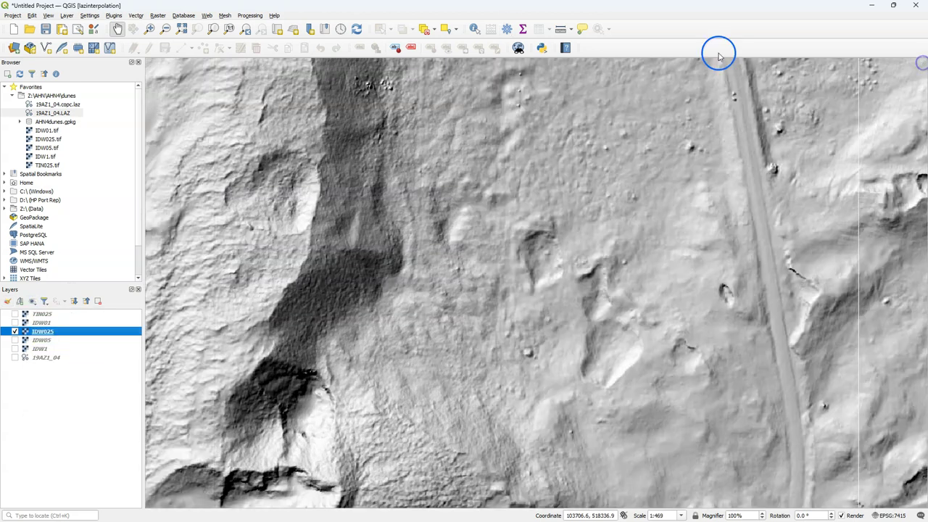
pyautogui.click(48, 15)
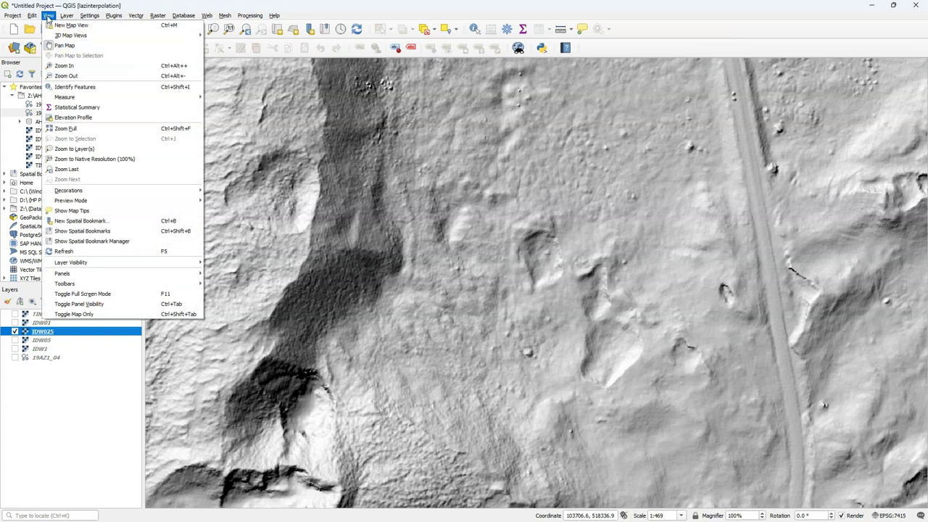
# Add a new map view, Map 1, and widen it to half the window beside the main map
pyautogui.click(91, 26)
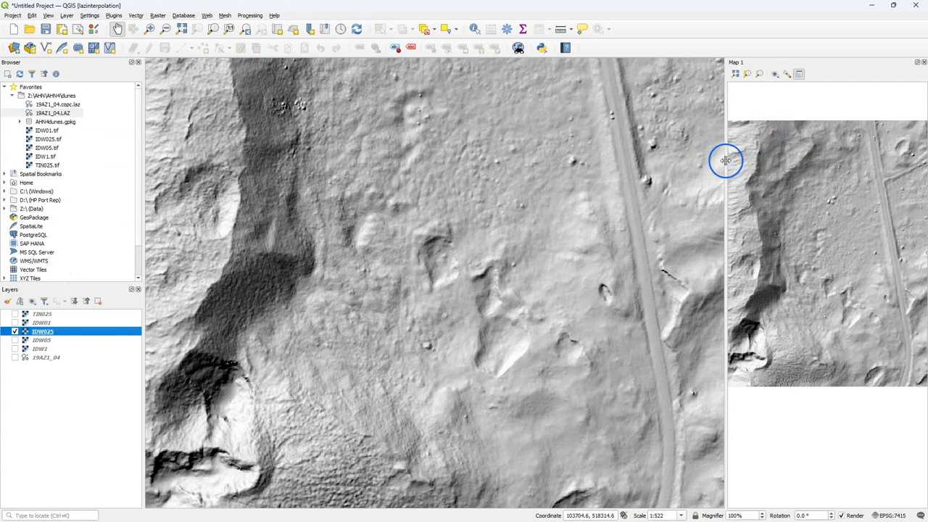
pyautogui.moveTo(725, 158); pyautogui.dragTo(482, 152)
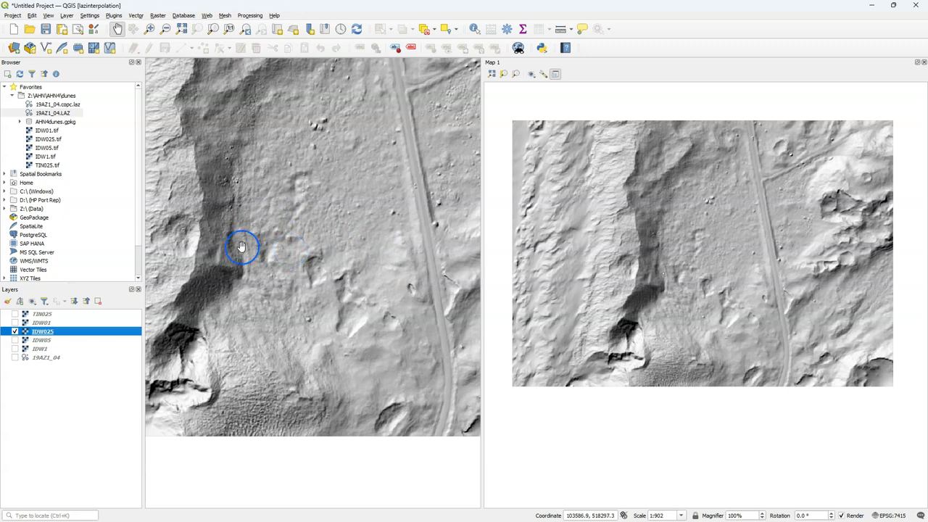
# Show the TIN theme in Map 1 and synchronise its scale with the main map
pyautogui.click(531, 74)
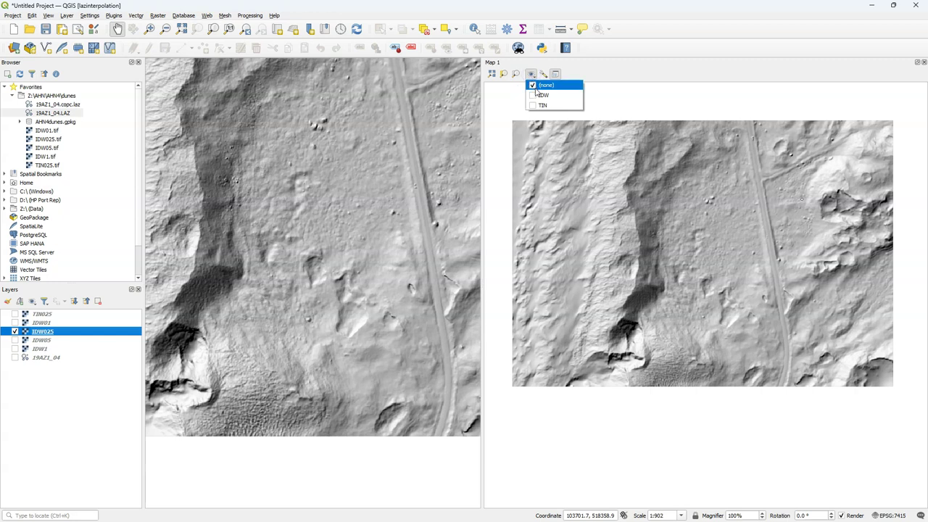
pyautogui.click(538, 104)
pyautogui.click(543, 75)
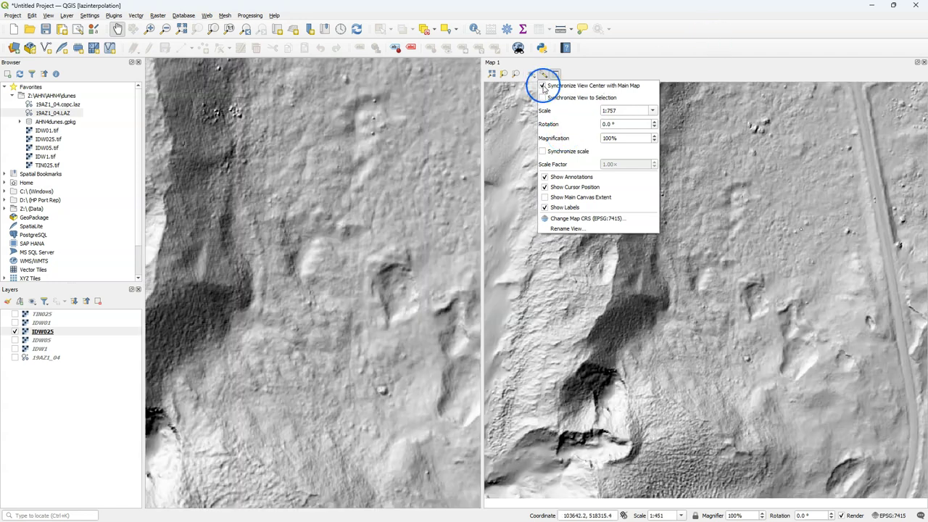
pyautogui.hotkey('ctrl', 'alt', '+')
pyautogui.click(543, 151)
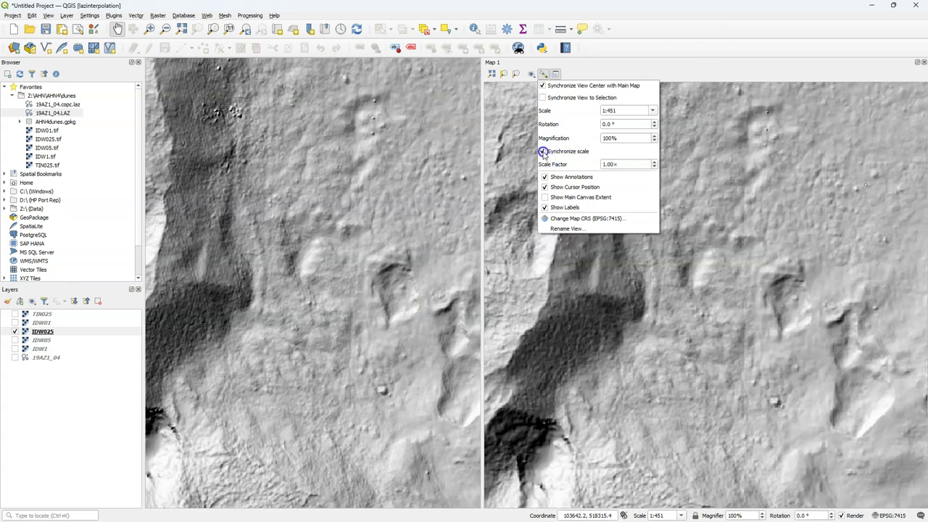
pyautogui.click(603, 67)
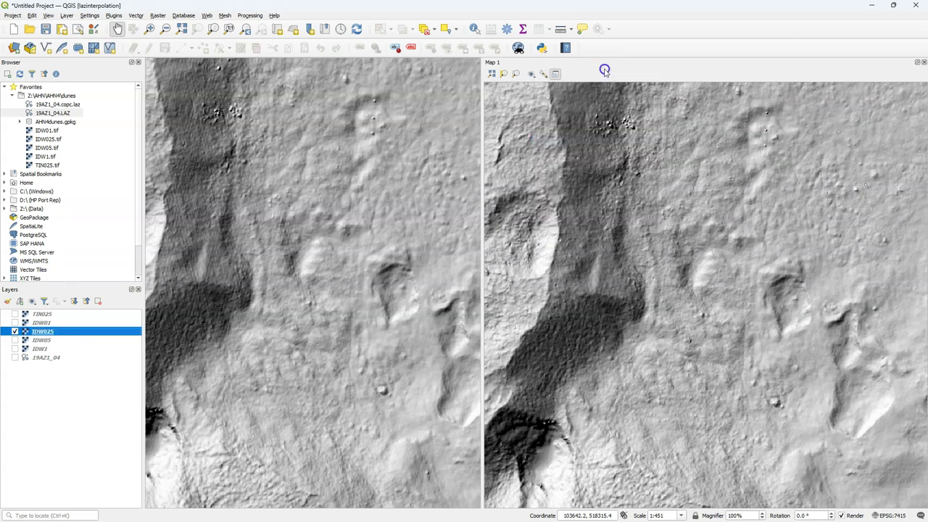
# Zoom and pan both maps across the dune hollow to compare the hillshades
pyautogui.scroll(1, 791, 303)
pyautogui.scroll(1, 791, 303)
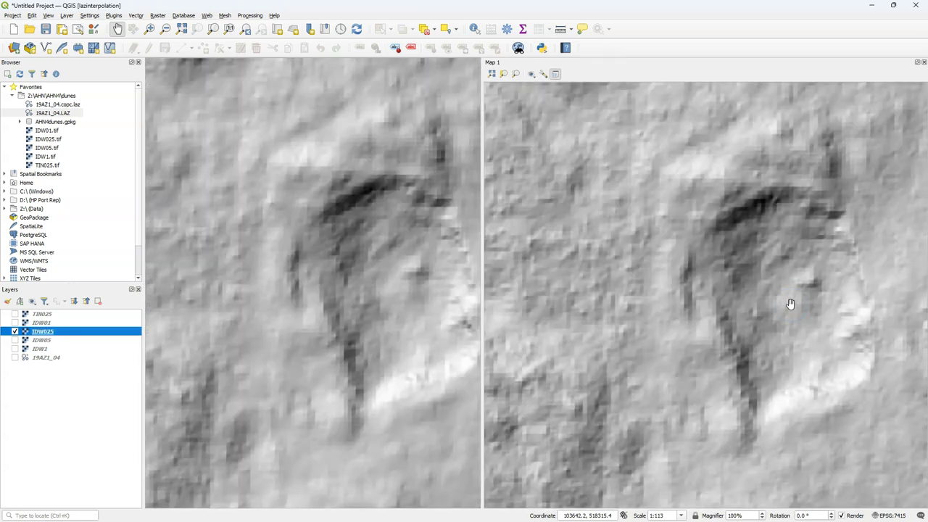
pyautogui.moveTo(789, 304); pyautogui.dragTo(734, 290)
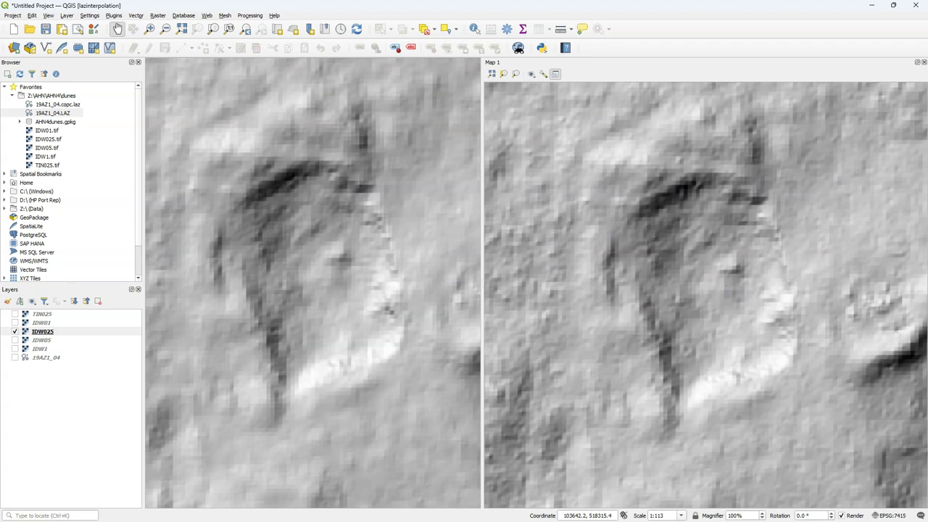
pyautogui.scroll(-1, 659, 182)
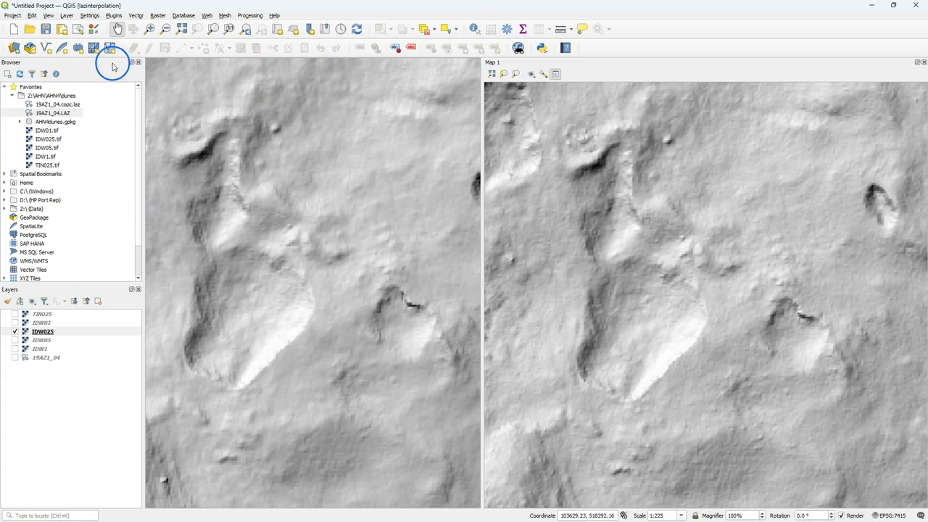
# Open the Elevation Profile, widen its layer list, and draw a profile line across the hollow
pyautogui.click(47, 15)
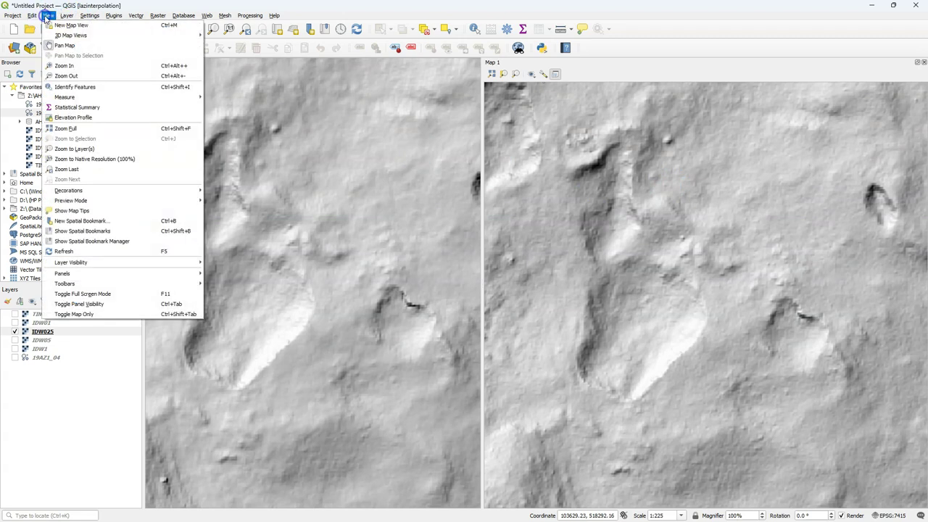
pyautogui.click(82, 117)
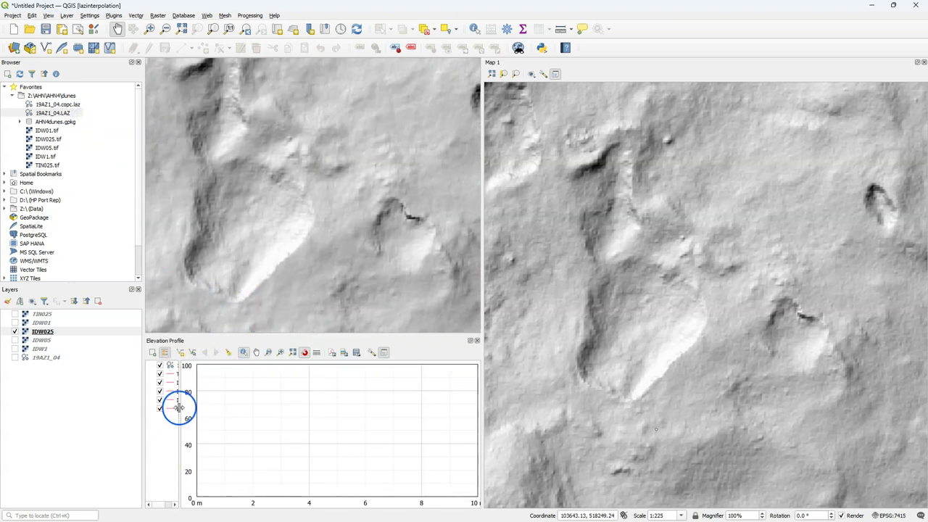
pyautogui.moveTo(182, 406); pyautogui.dragTo(220, 403)
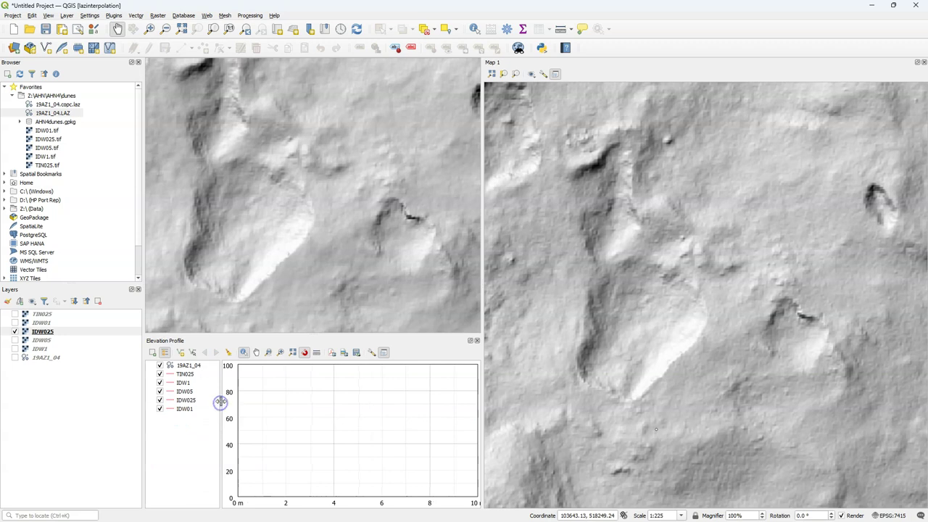
pyautogui.click(181, 352)
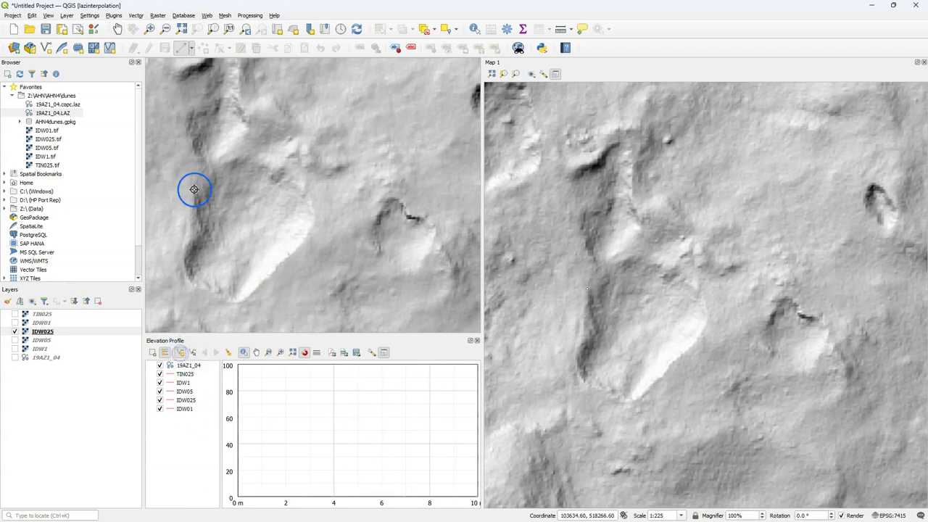
pyautogui.moveTo(184, 200); pyautogui.dragTo(314, 294)
pyautogui.rightClick(314, 295)
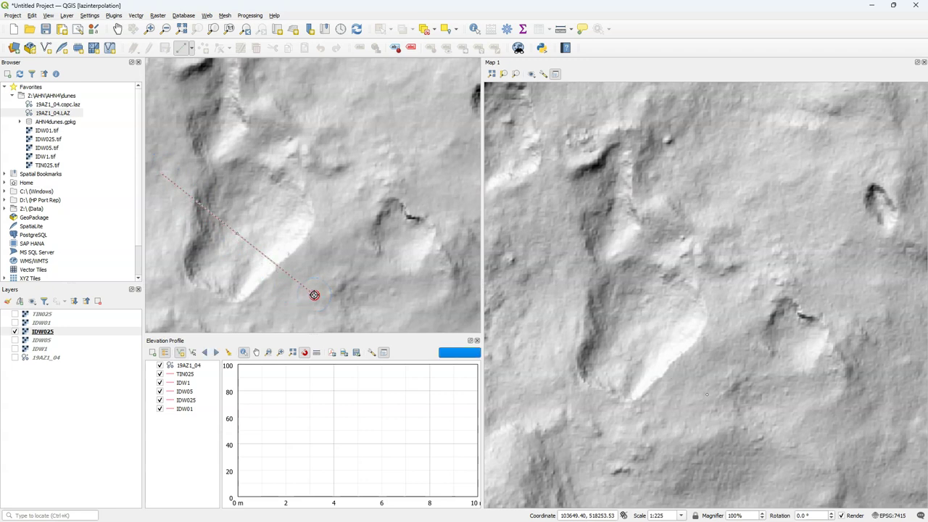
# Make the IDW1 profile line light blue in its elevation settings
pyautogui.moveTo(189, 383); pyautogui.dragTo(171, 384)
pyautogui.doubleClick(171, 385)
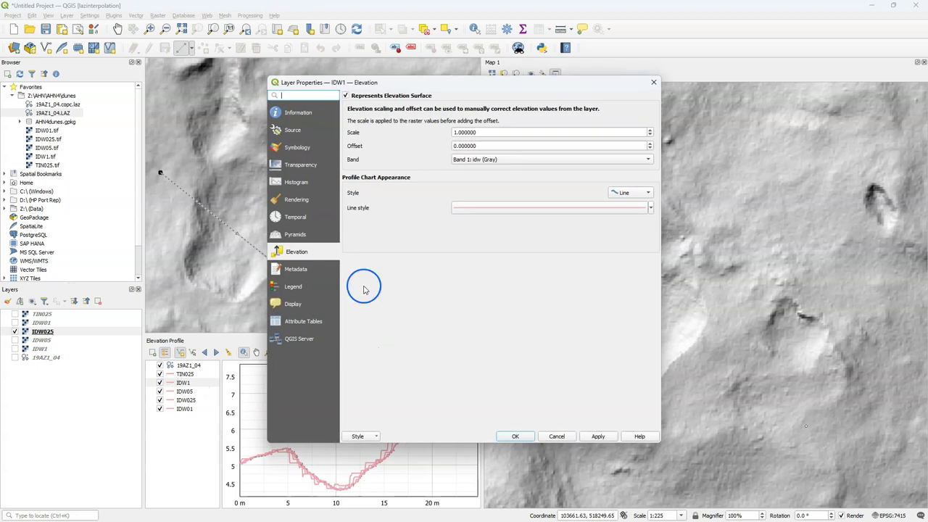
pyautogui.click(626, 209)
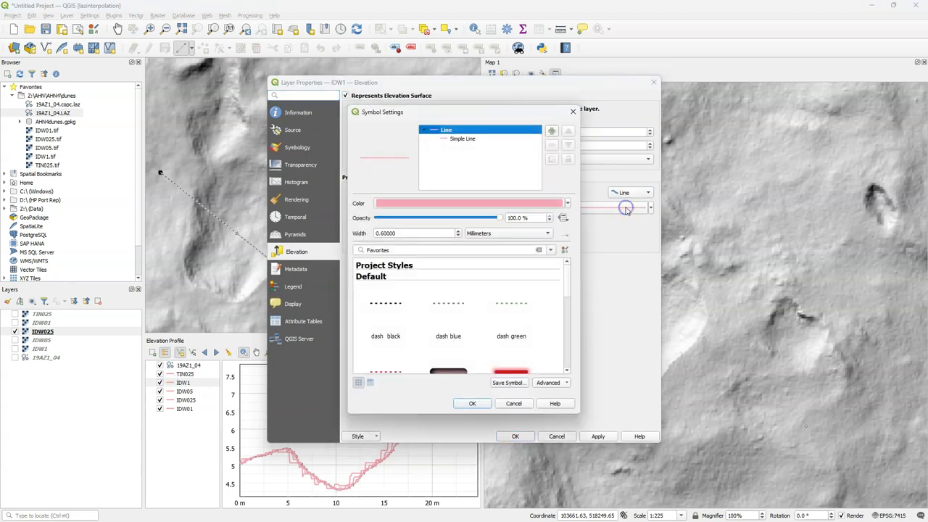
pyautogui.click(574, 113)
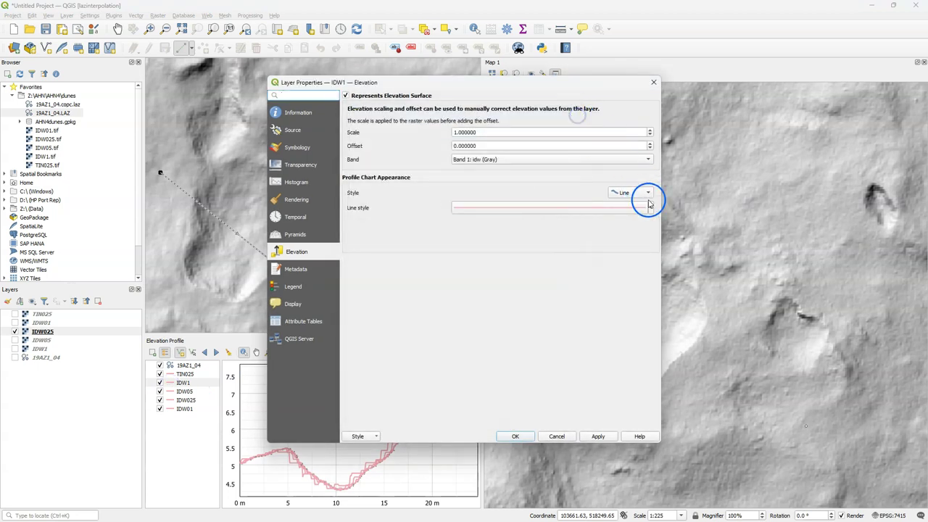
pyautogui.click(650, 207)
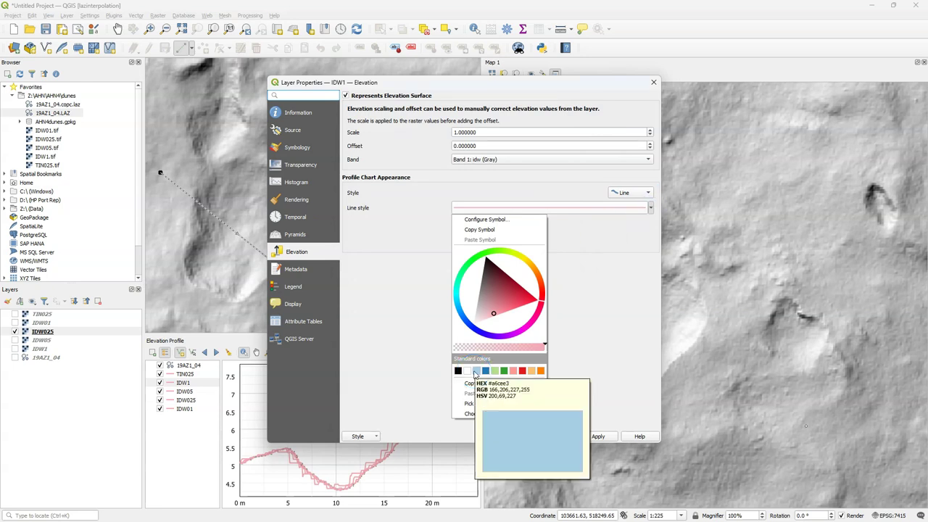
pyautogui.click(475, 371)
pyautogui.click(515, 436)
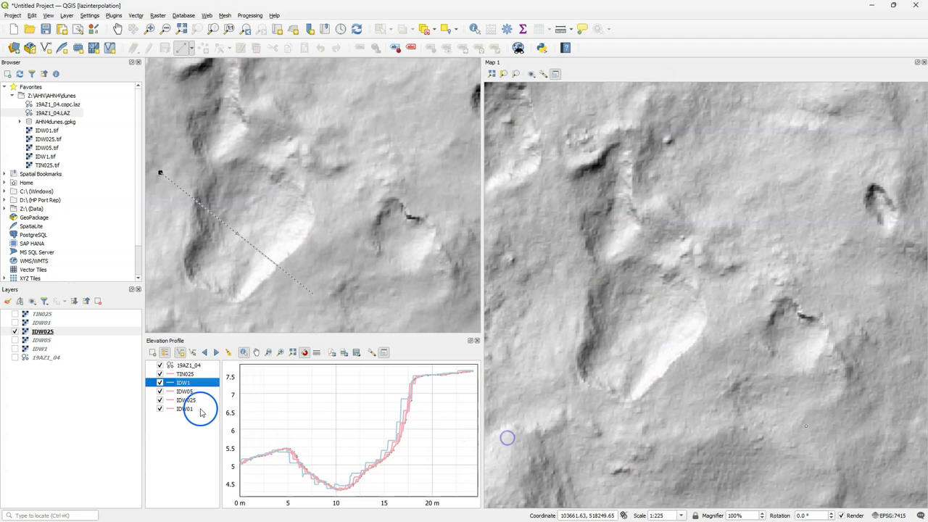
# Make the IDW01 profile line orange
pyautogui.moveTo(185, 392); pyautogui.dragTo(181, 414)
pyautogui.doubleClick(181, 409)
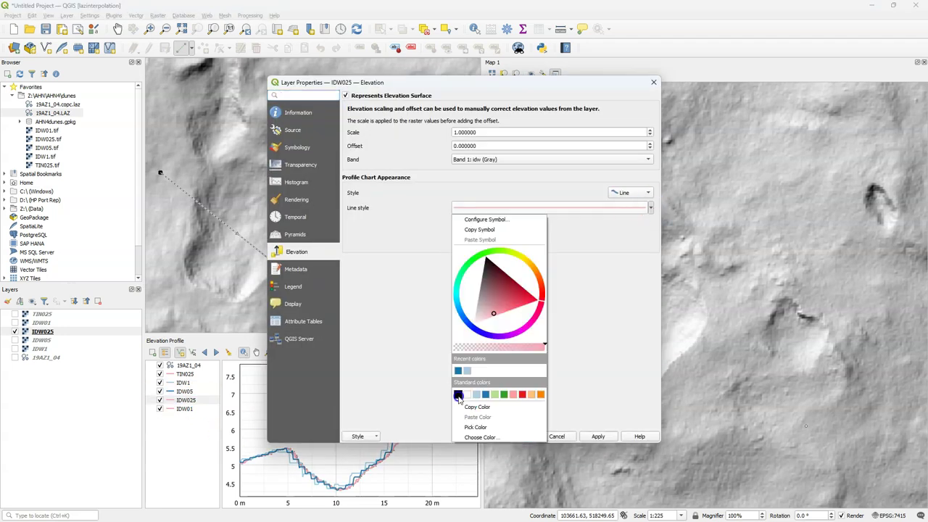
pyautogui.click(540, 371)
pyautogui.click(528, 435)
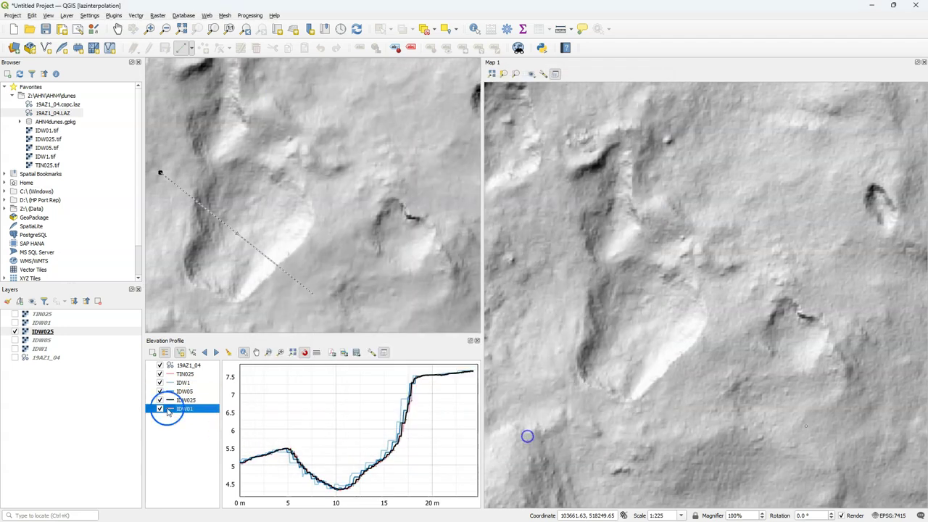
# Close Map 1, enlarge the elevation profile panel, and zoom and pan the chart onto the valley
pyautogui.click(924, 64)
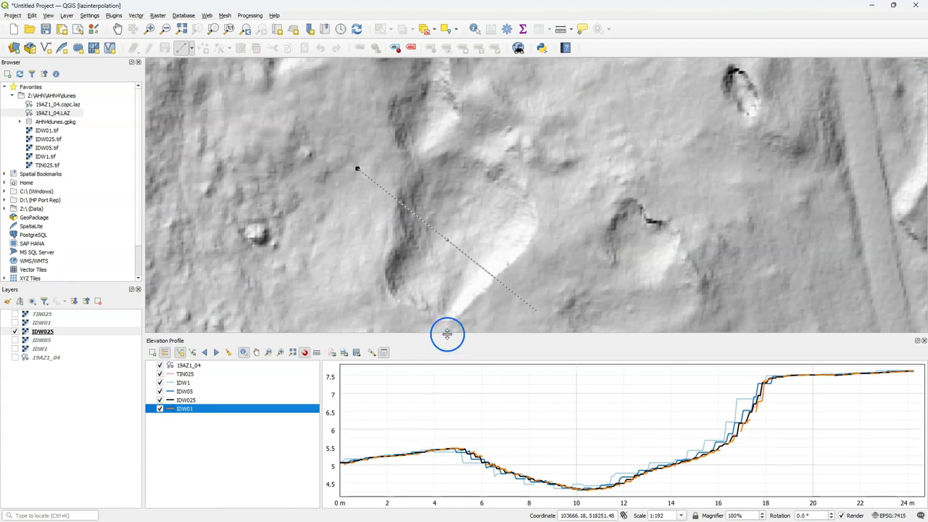
pyautogui.moveTo(449, 331); pyautogui.dragTo(432, 258)
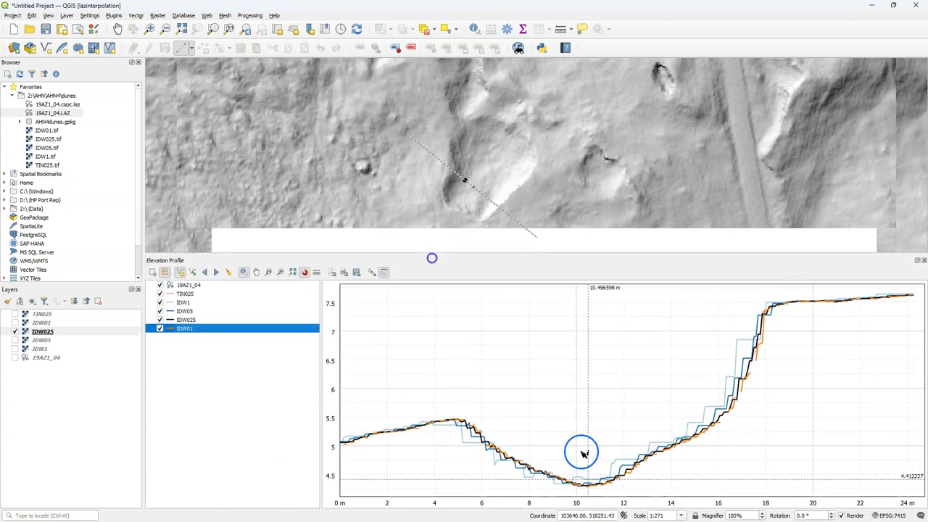
pyautogui.scroll(1, 565, 475)
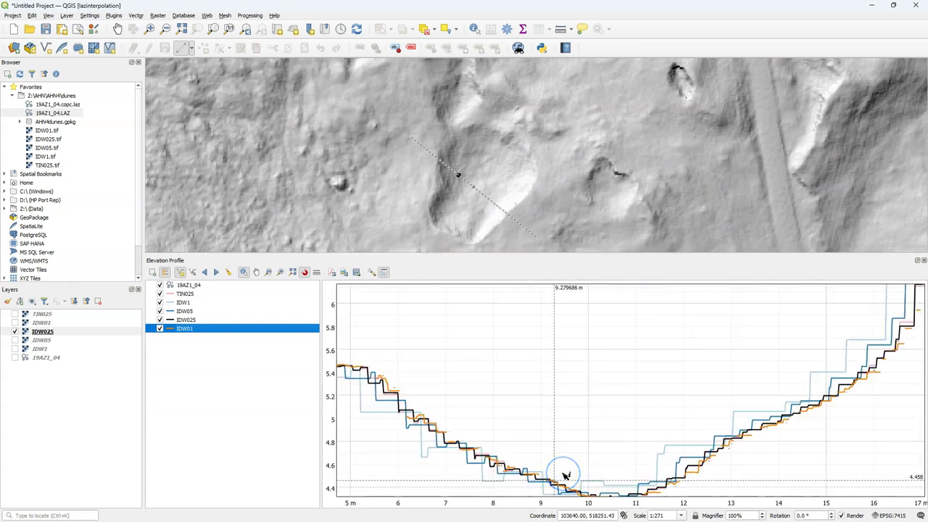
pyautogui.click(256, 272)
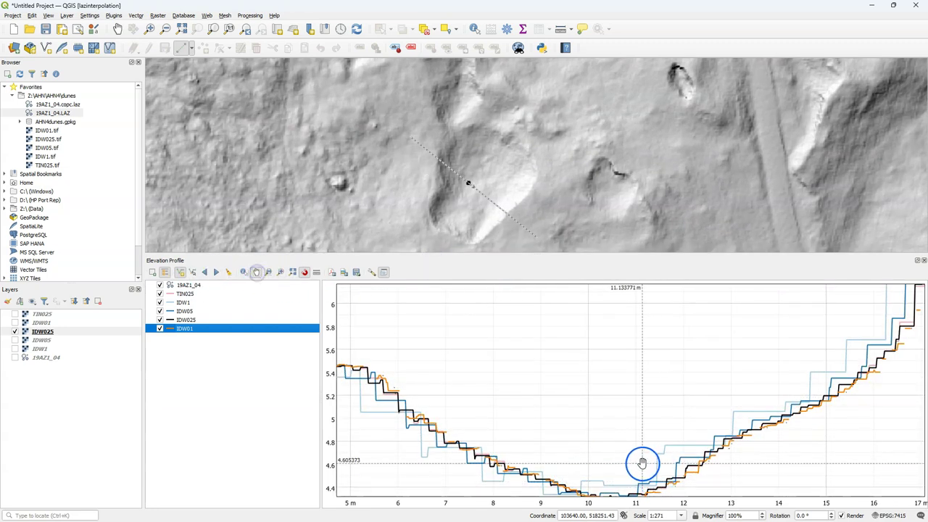
pyautogui.moveTo(631, 420); pyautogui.dragTo(631, 391)
pyautogui.scroll(2, 599, 414)
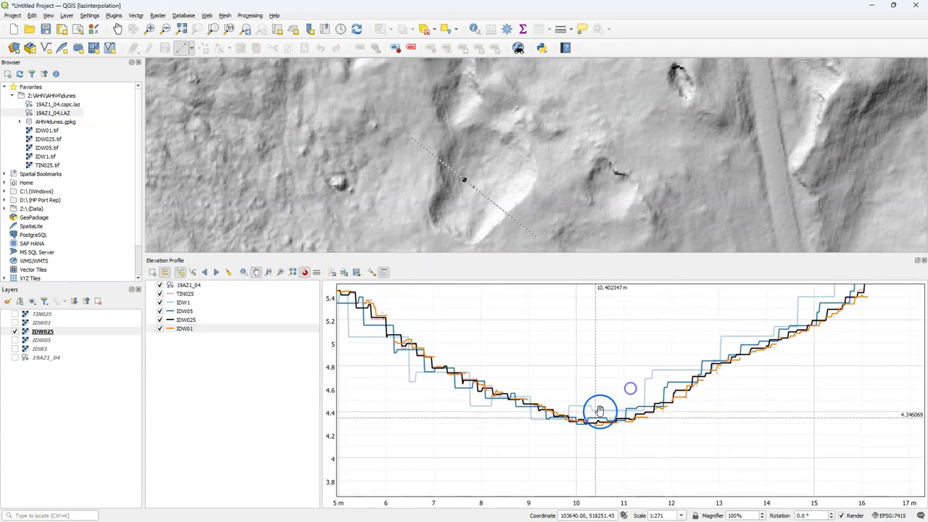
# Turn off the IDW1, IDW05 and IDW01 profile lines, leaving TIN025 and IDW025
pyautogui.click(176, 327)
pyautogui.click(160, 302)
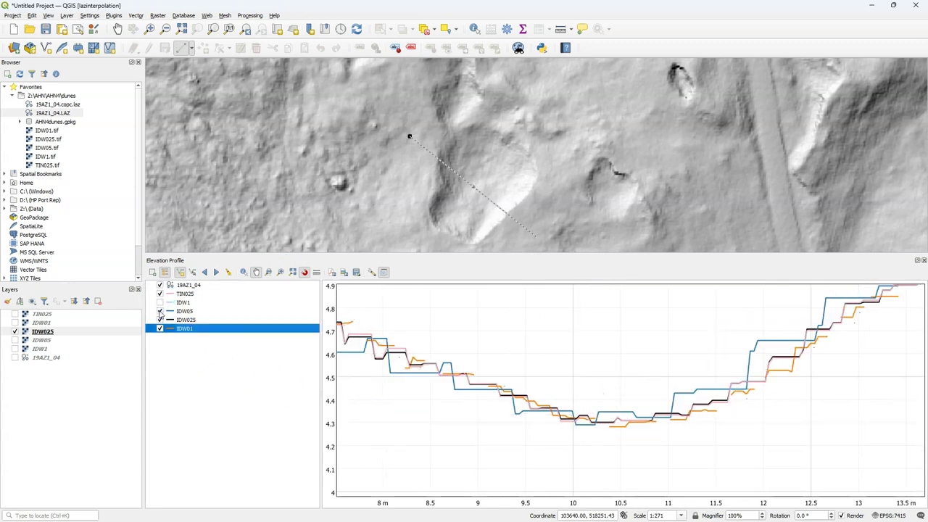
pyautogui.click(161, 311)
pyautogui.click(159, 330)
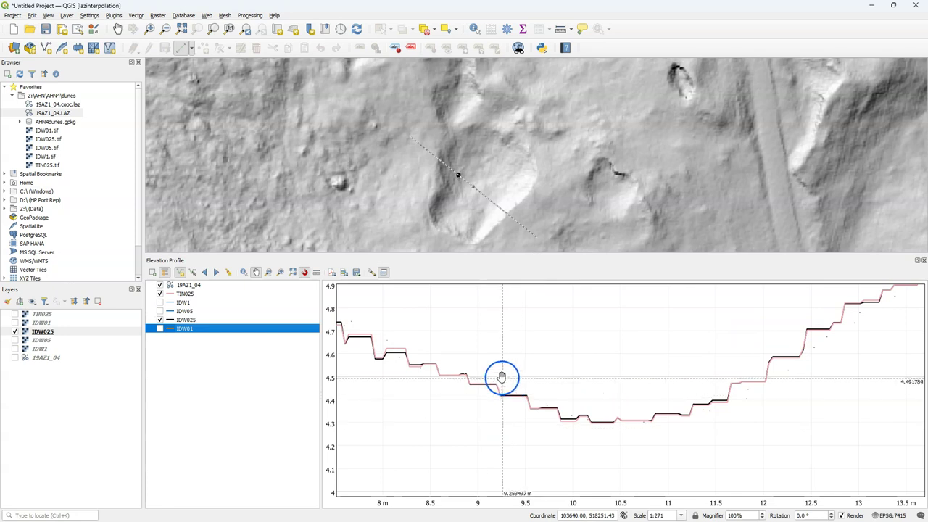
# Set the 19AZ1_04 profile points to size 1 with Circle style
pyautogui.doubleClick(192, 285)
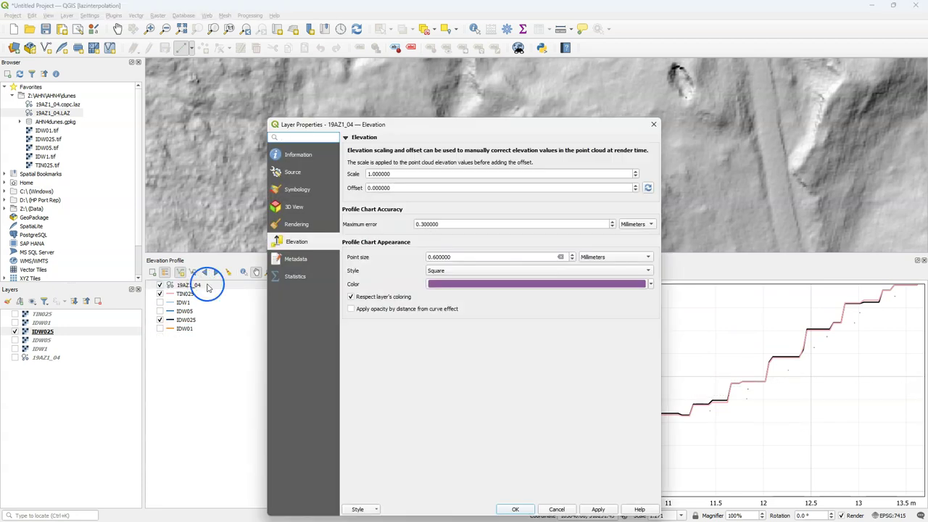
pyautogui.click(436, 256)
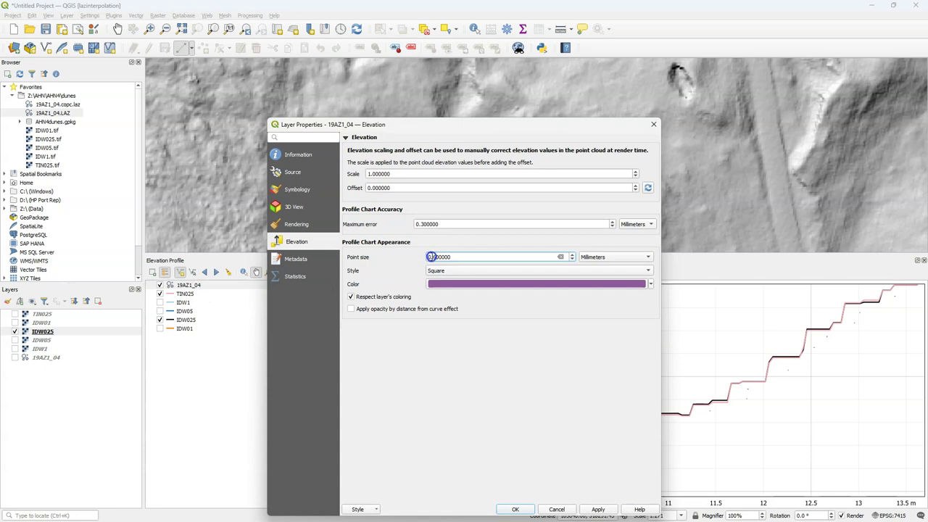
pyautogui.doubleClick(456, 254)
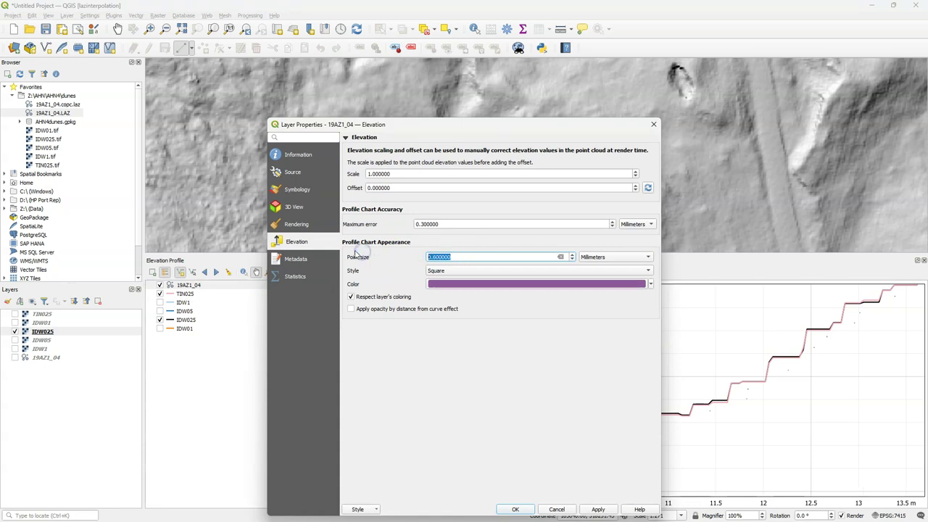
pyautogui.write('1')
pyautogui.click(479, 270)
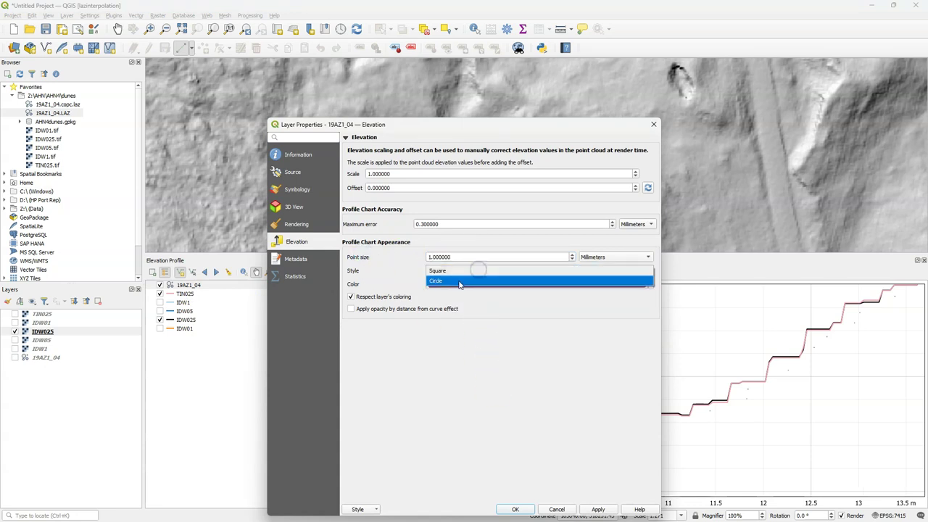
pyautogui.click(458, 281)
pyautogui.click(650, 284)
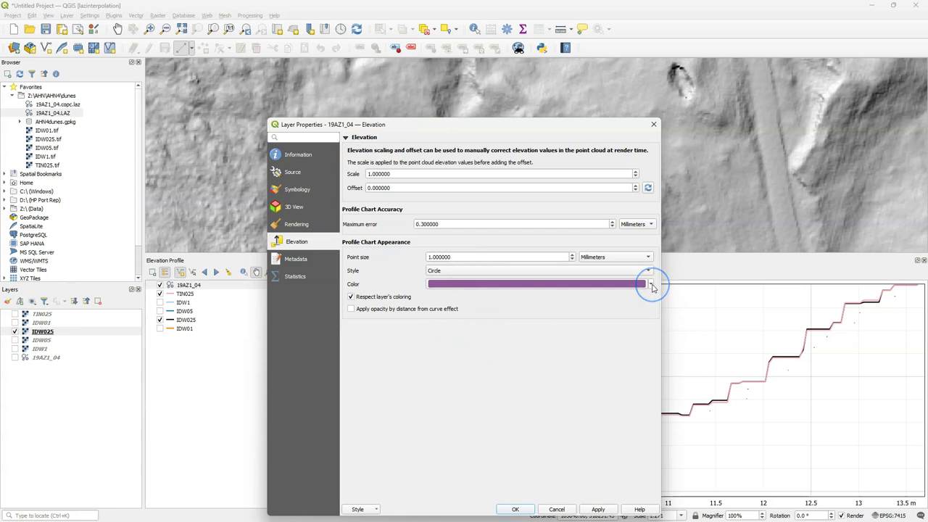
pyautogui.click(515, 510)
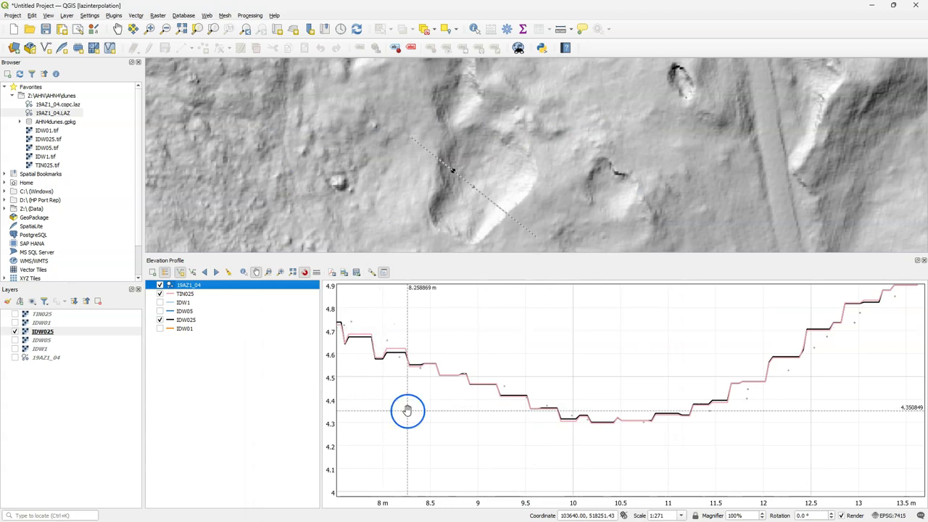
# Turn off Respect layer's coloring for the 19AZ1_04 profile points
pyautogui.doubleClick(183, 289)
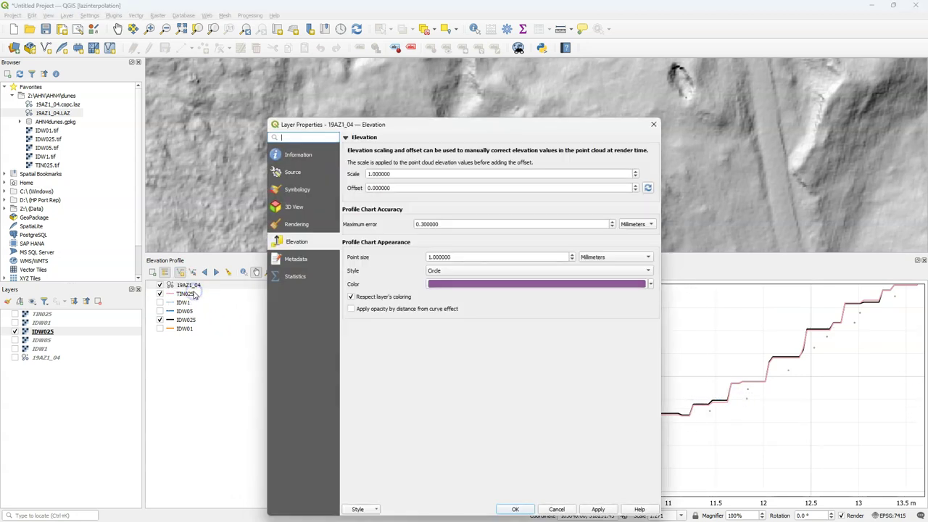
pyautogui.click(628, 286)
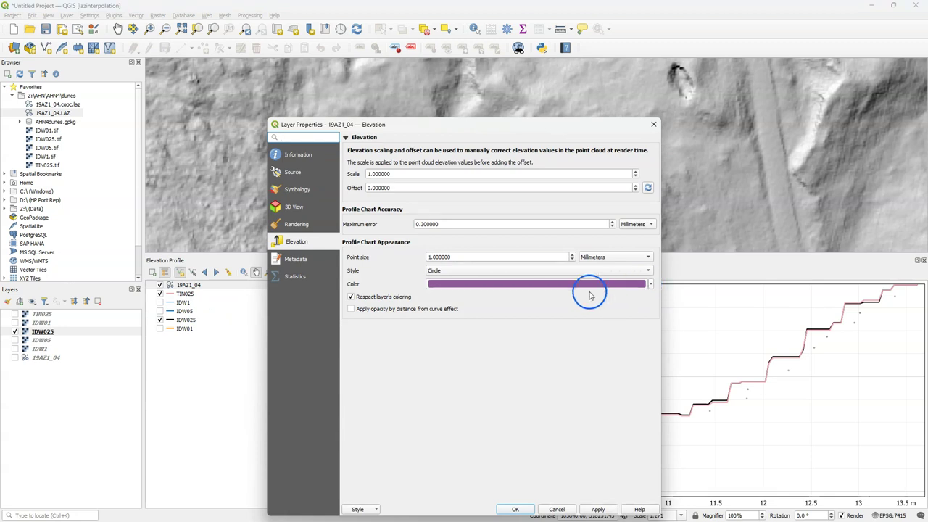
pyautogui.click(349, 298)
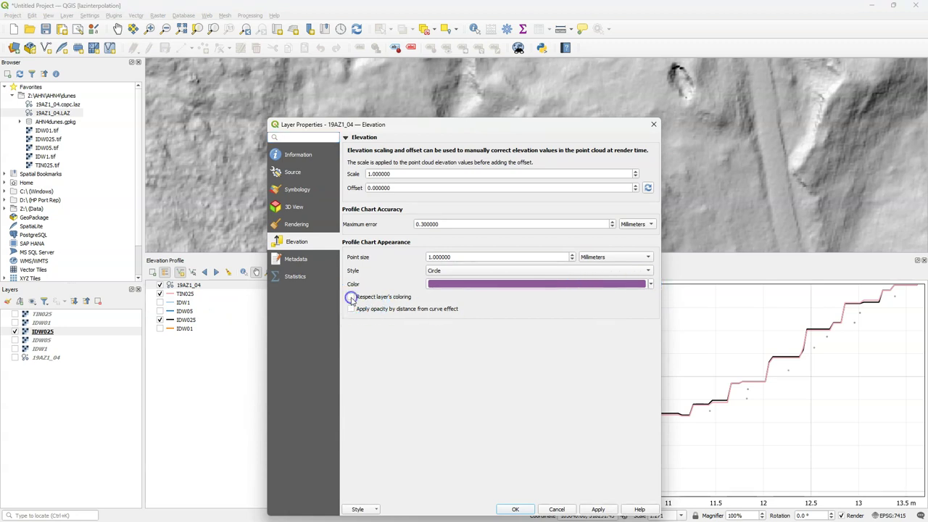
pyautogui.click(515, 509)
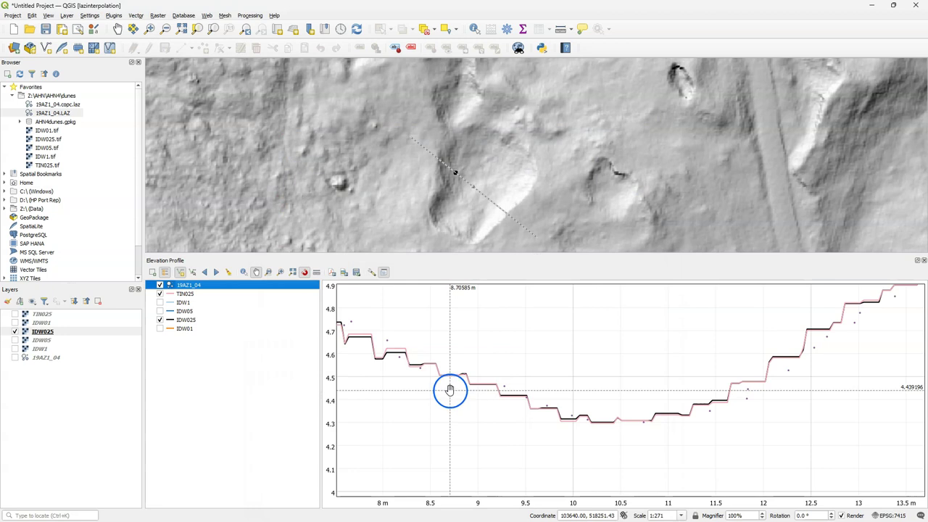
# Switch off the IDW1, IDW01 and IDW025 profile curves, keeping only TIN025 checked
pyautogui.scroll(3, 578, 423)
pyautogui.scroll(2, 582, 427)
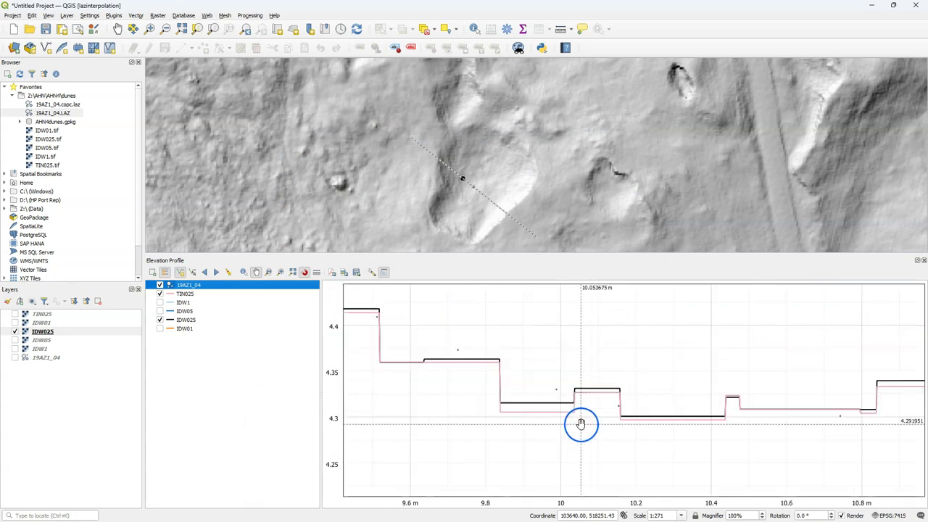
pyautogui.scroll(-2, 581, 425)
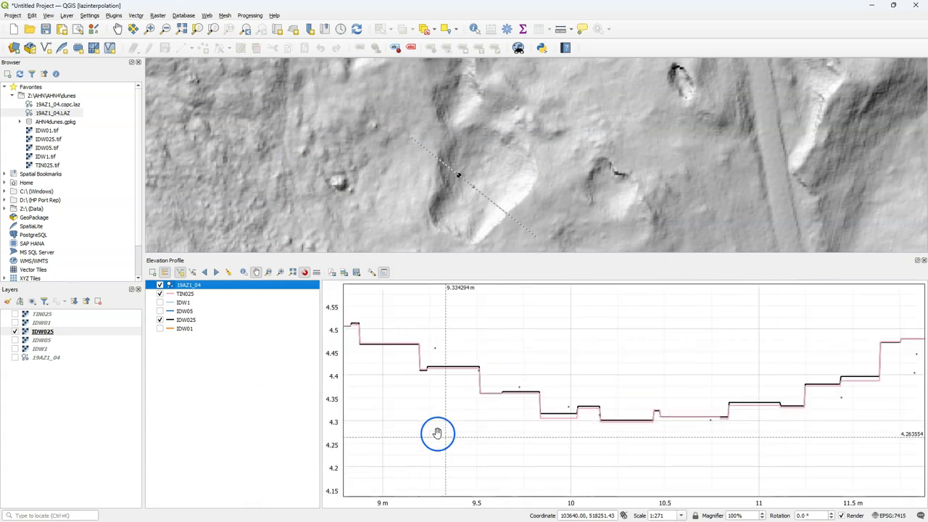
pyautogui.scroll(-2, 458, 437)
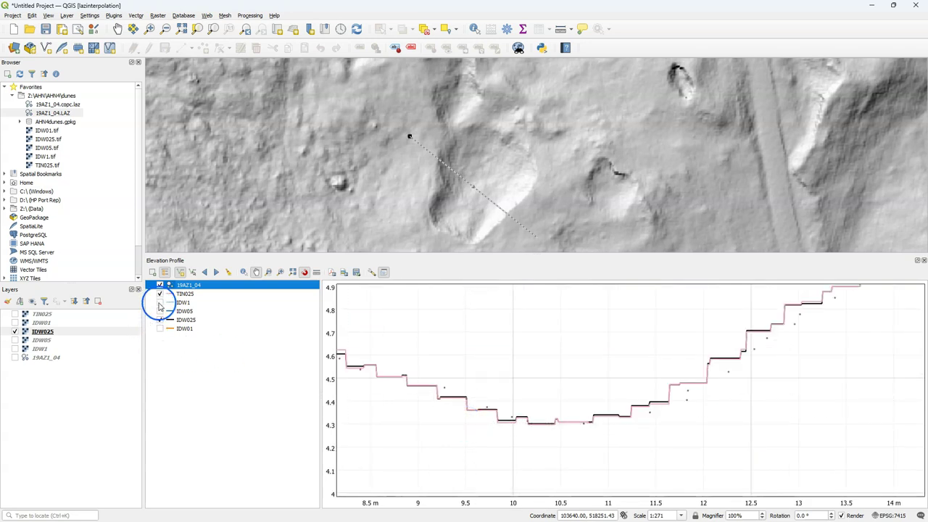
pyautogui.click(159, 304)
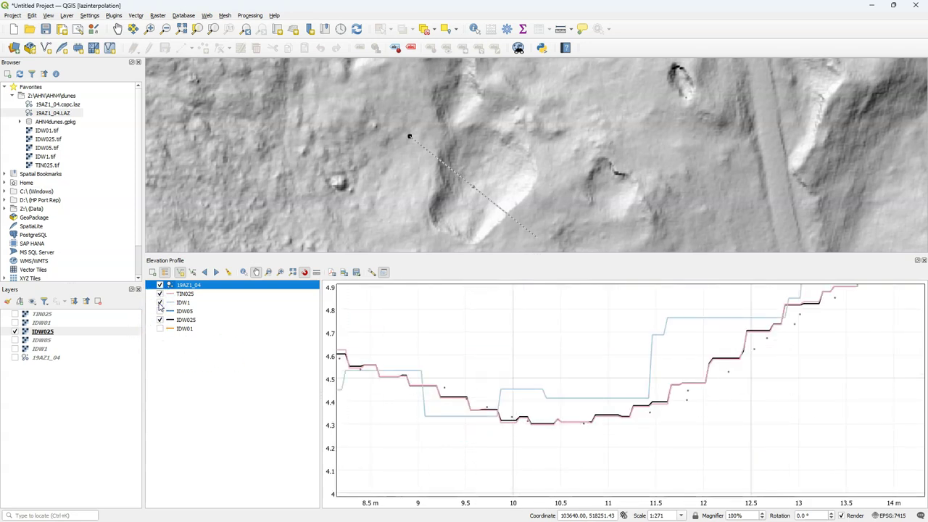
pyautogui.click(159, 303)
pyautogui.click(159, 329)
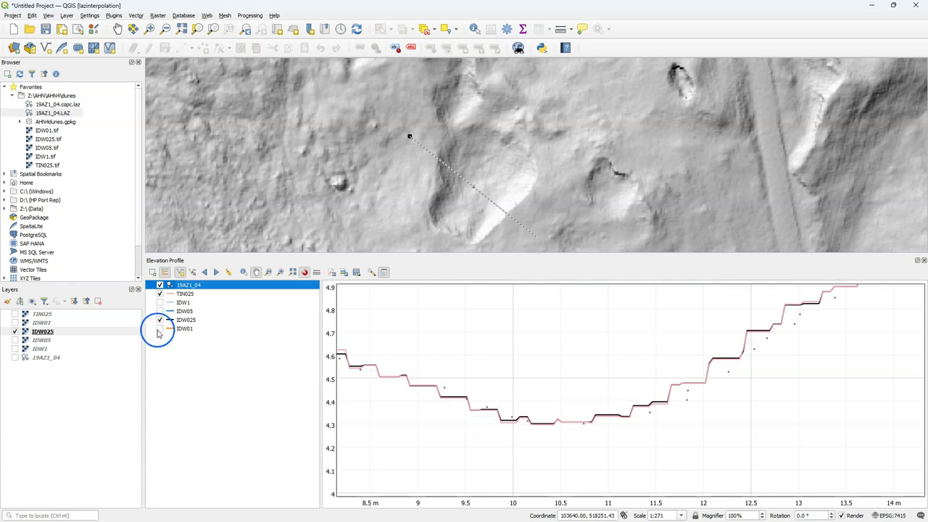
pyautogui.click(159, 320)
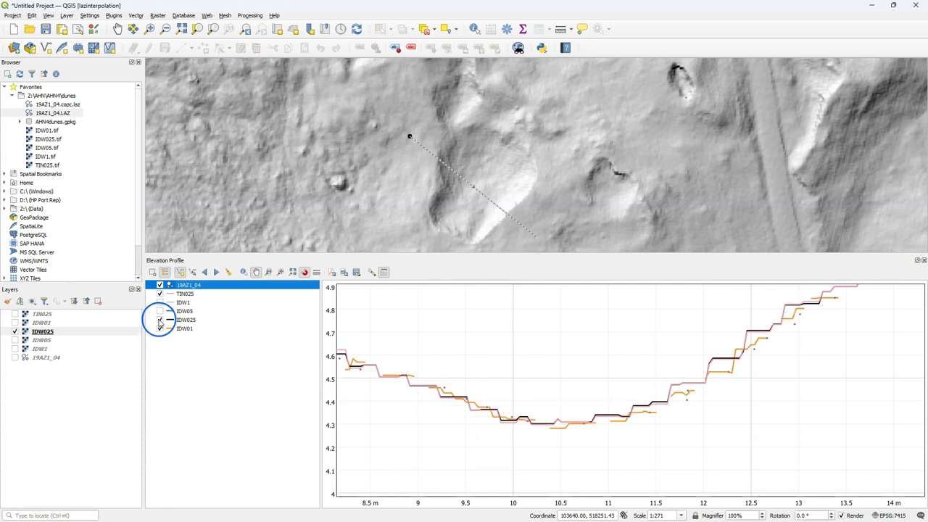
pyautogui.click(160, 294)
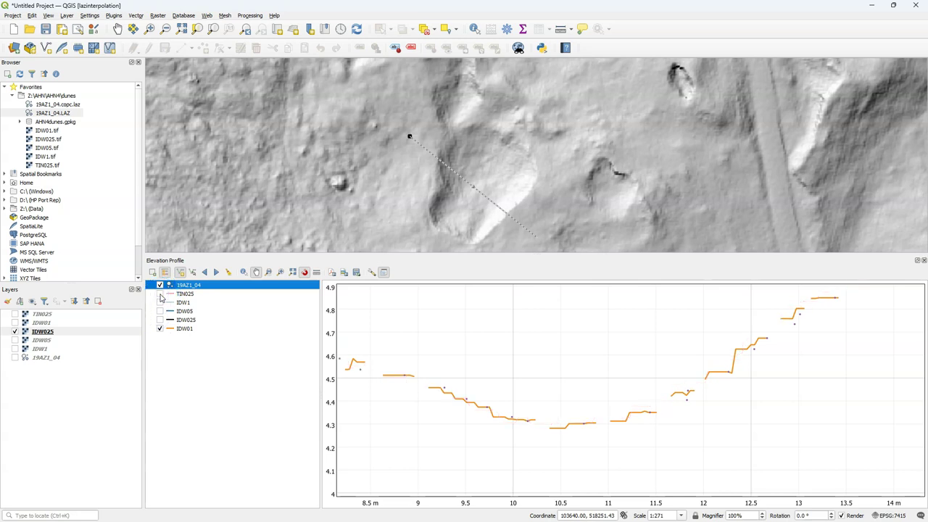
pyautogui.click(160, 294)
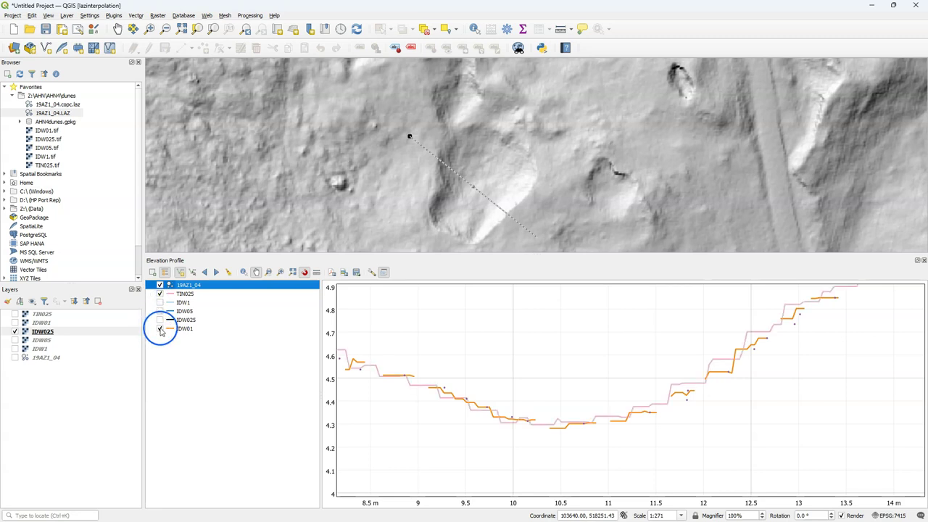
pyautogui.click(159, 328)
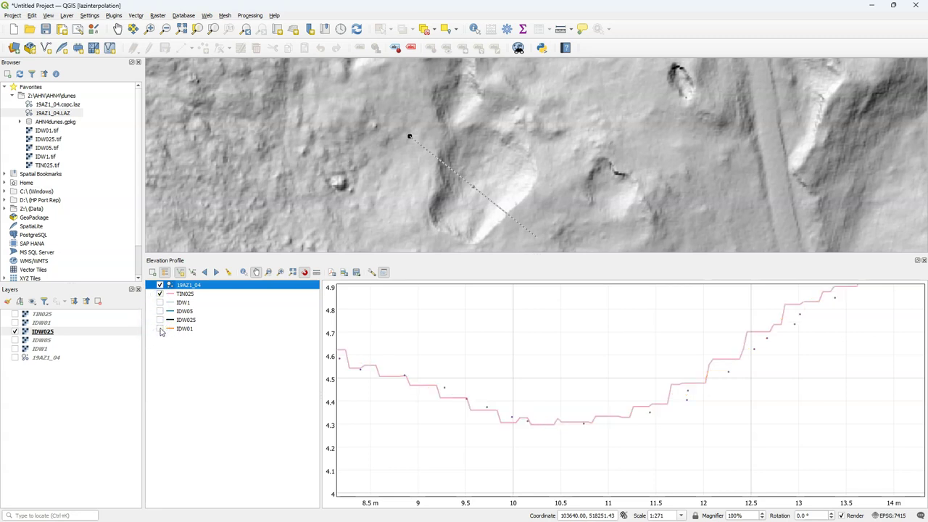
pyautogui.click(153, 345)
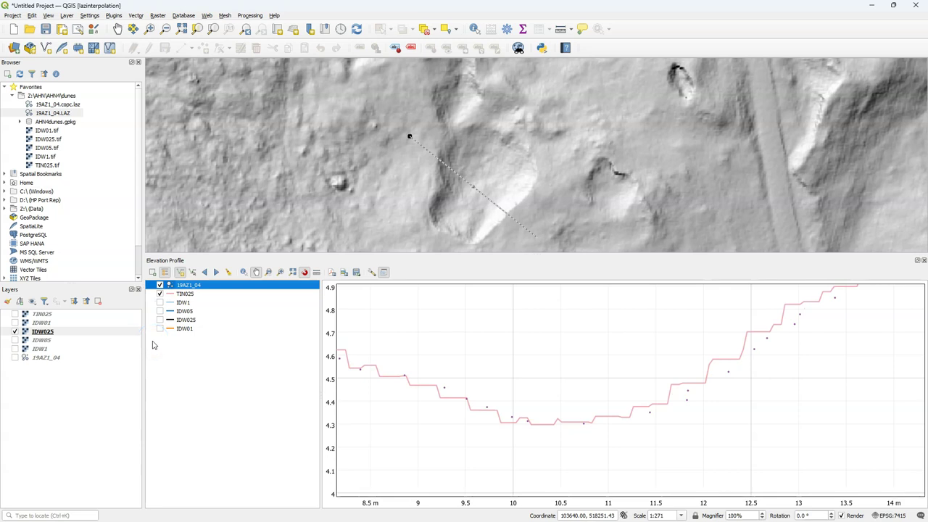